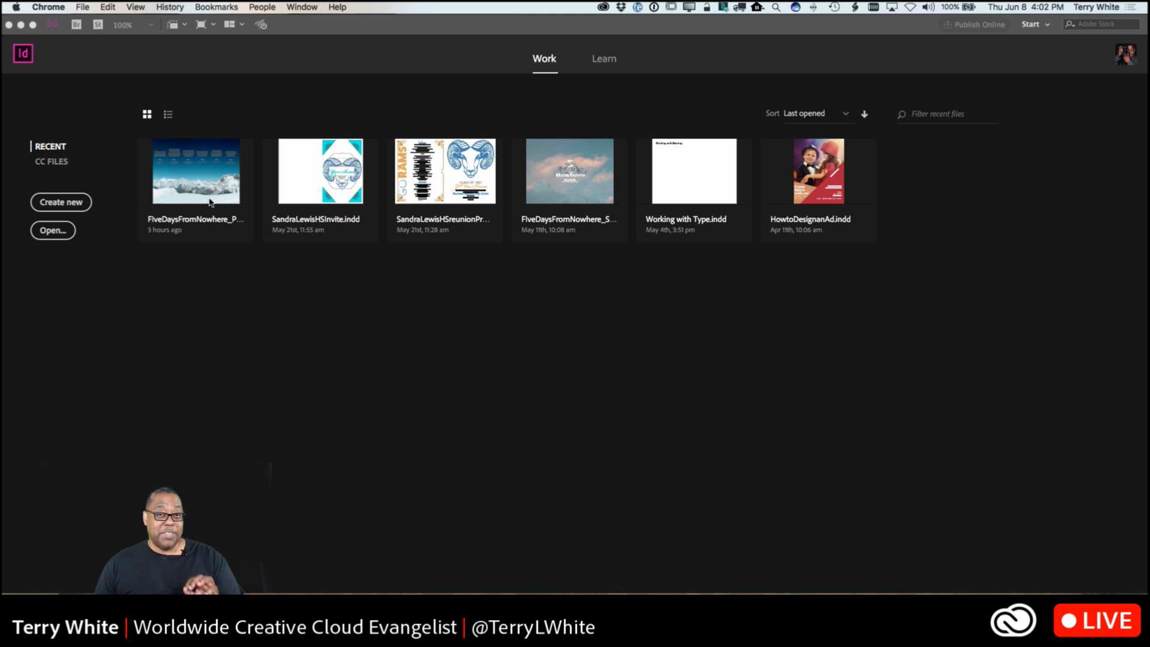
Open the recent FiveDaysFromNowhere_Publish document and collapse the Buttons and Forms panel covering the page
left_click(209, 202)
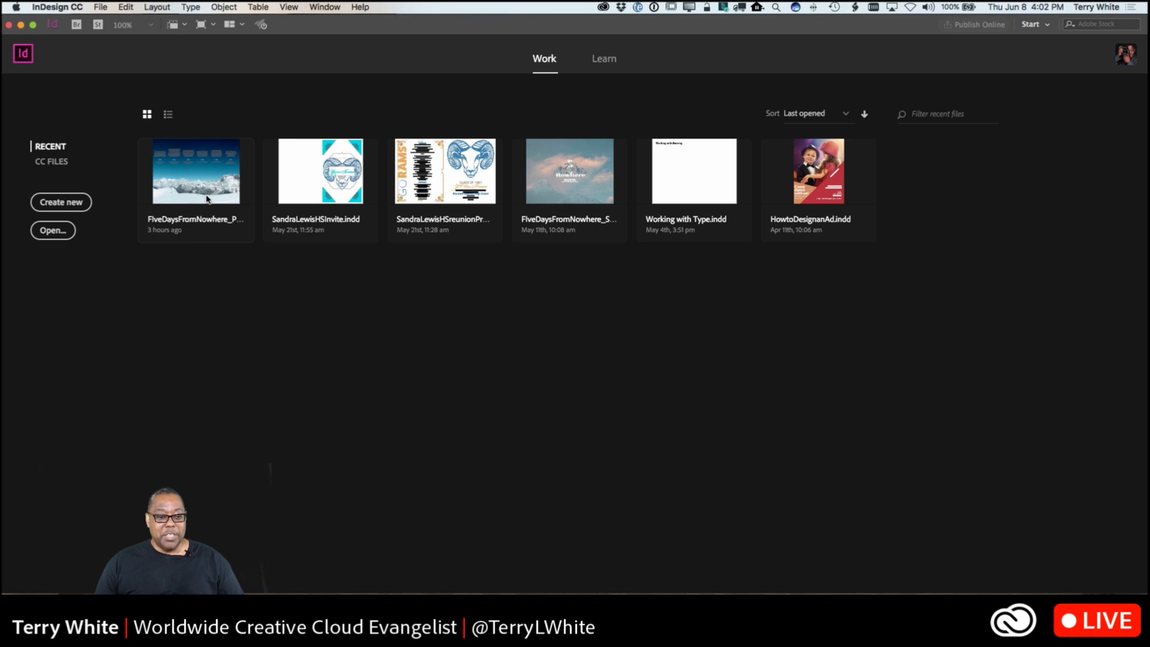
left_click(214, 216)
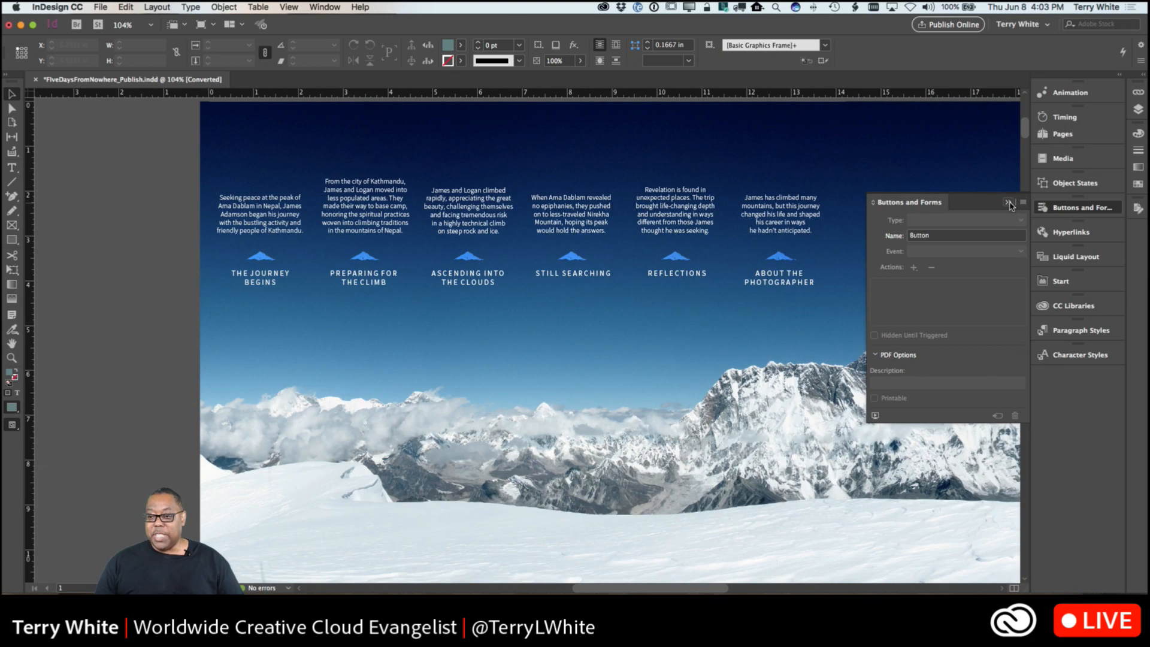
left_click(1007, 203)
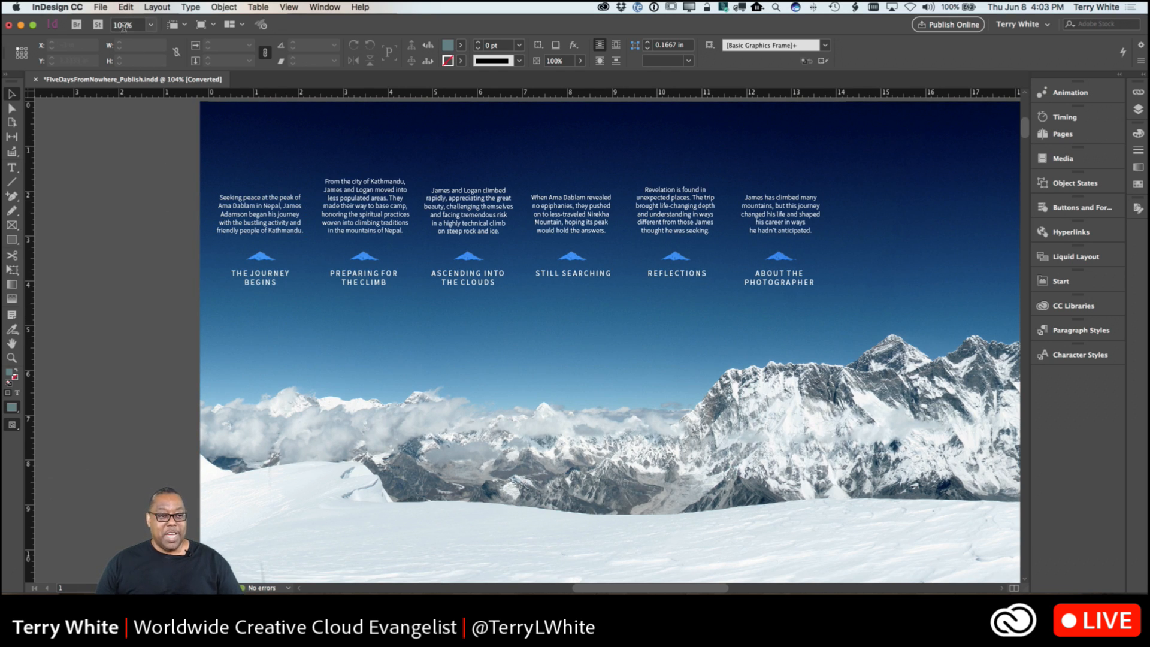
Open the recently published online version of FiveDaysFromNowhere_Publish.indd in the browser
left_click(97, 8)
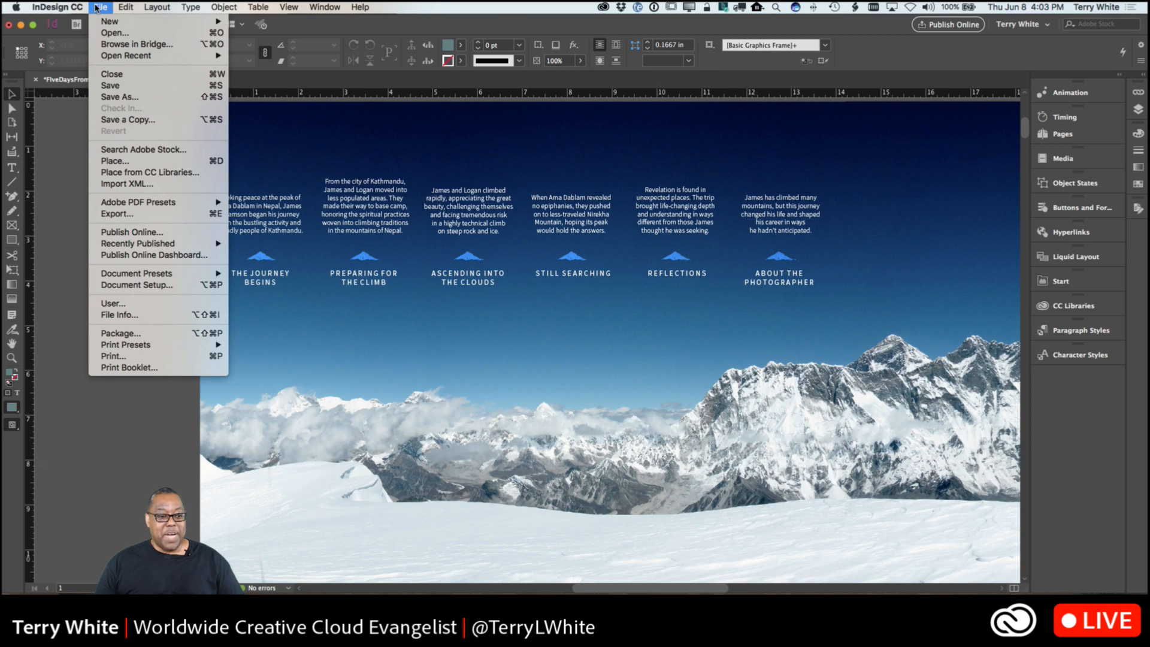
mouse_move(154, 245)
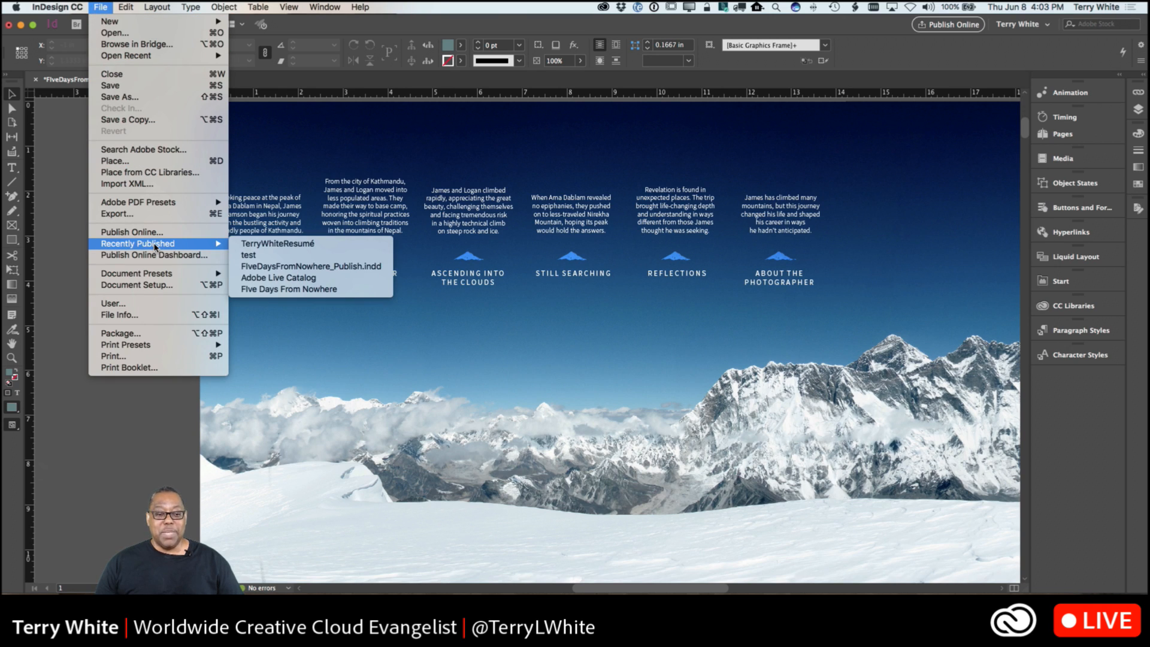
left_click(259, 266)
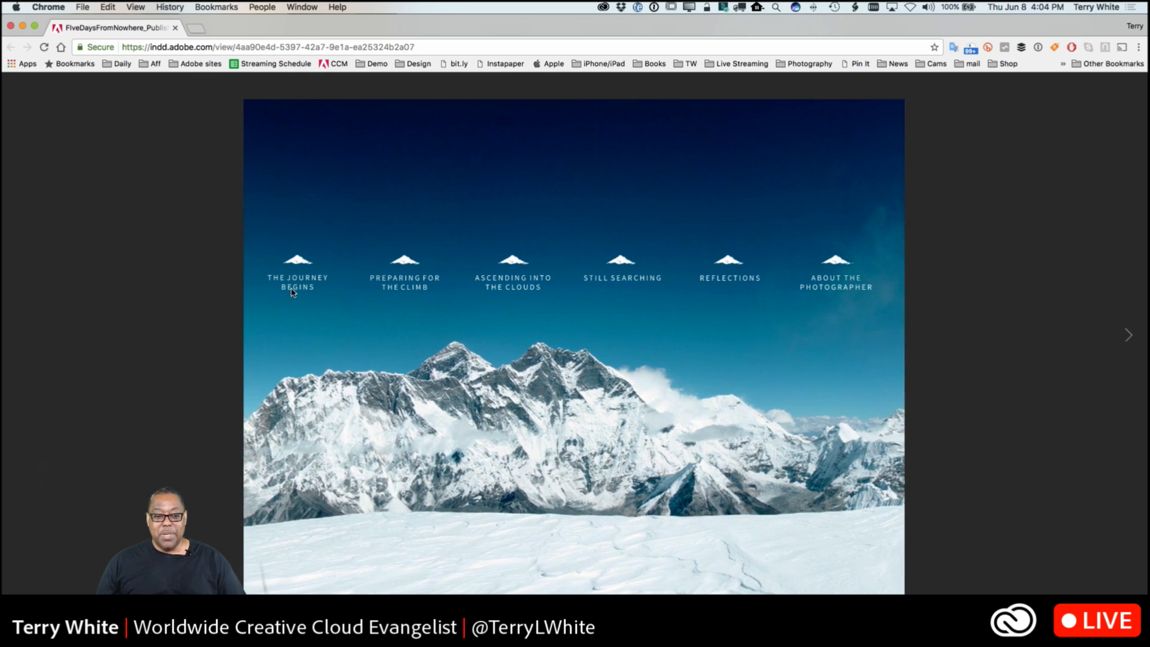
Examine the rollover captions of the published page's chapter buttons and follow the Ascending Into the Clouds button
mouse_move(301, 280)
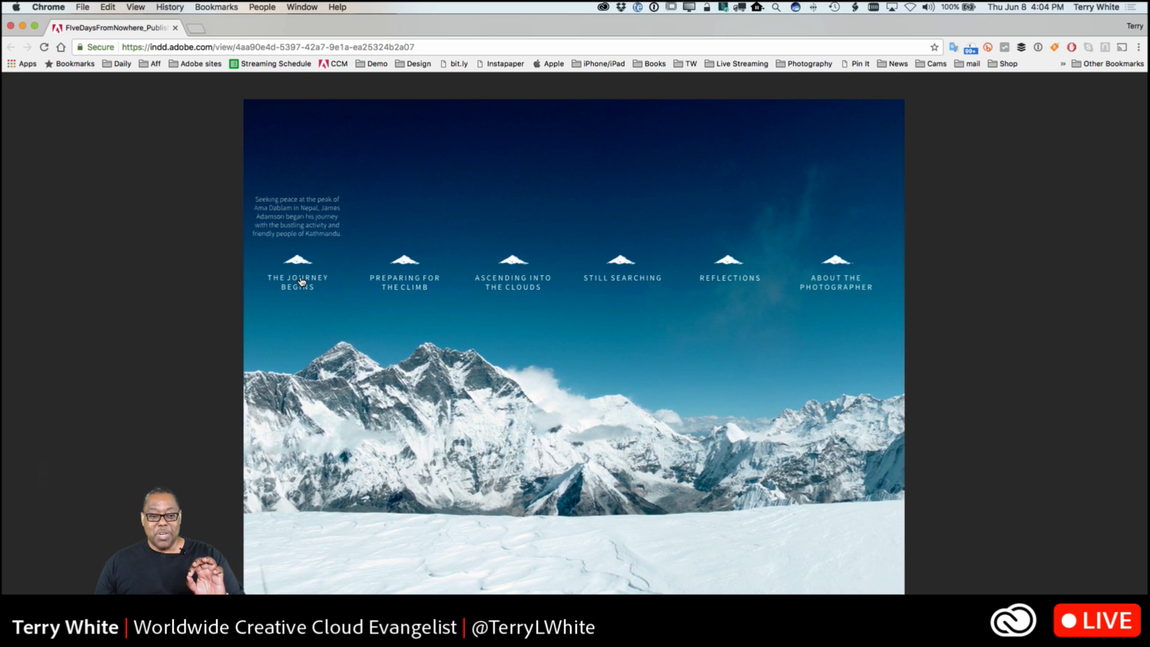
mouse_move(376, 284)
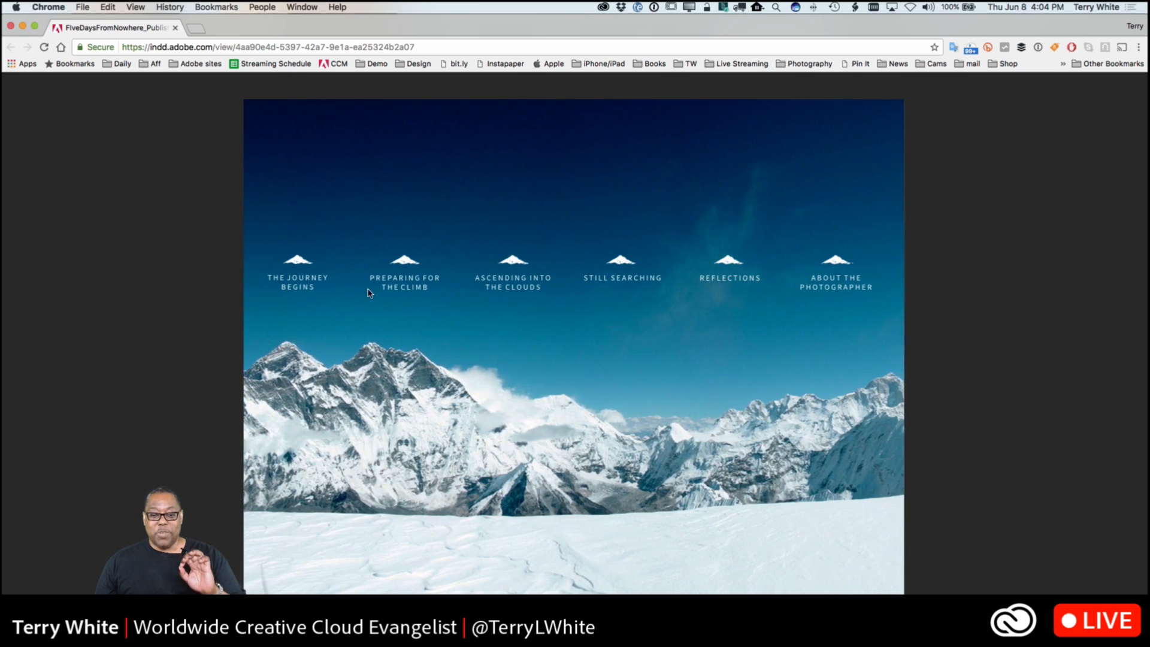
mouse_move(506, 288)
mouse_move(603, 279)
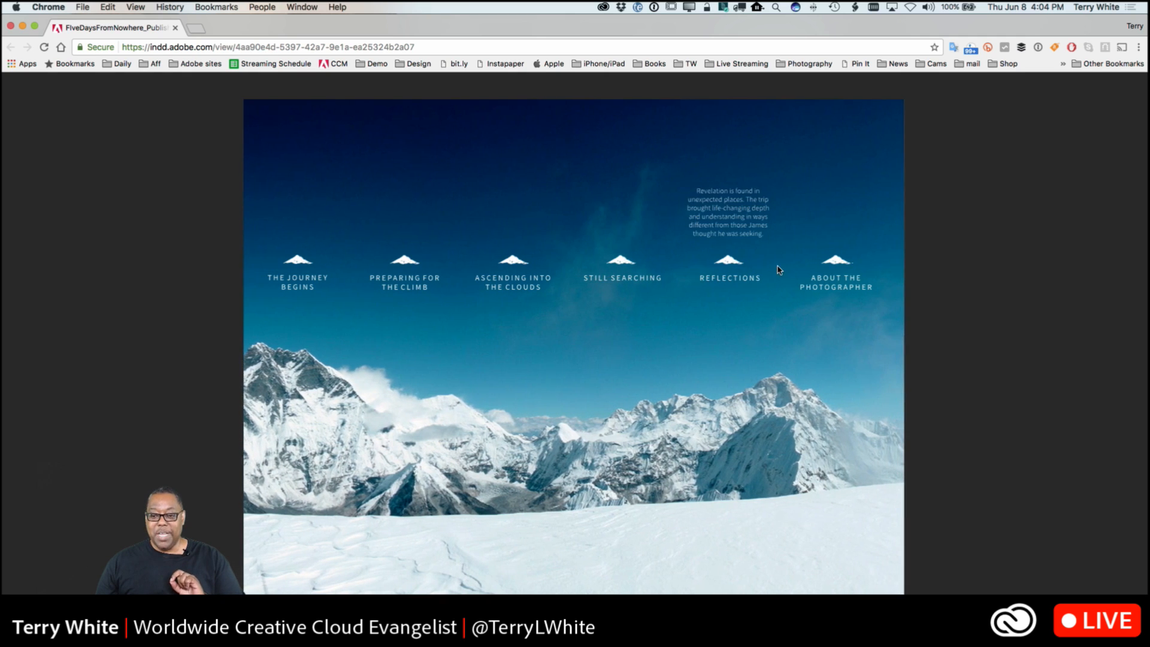
mouse_move(808, 285)
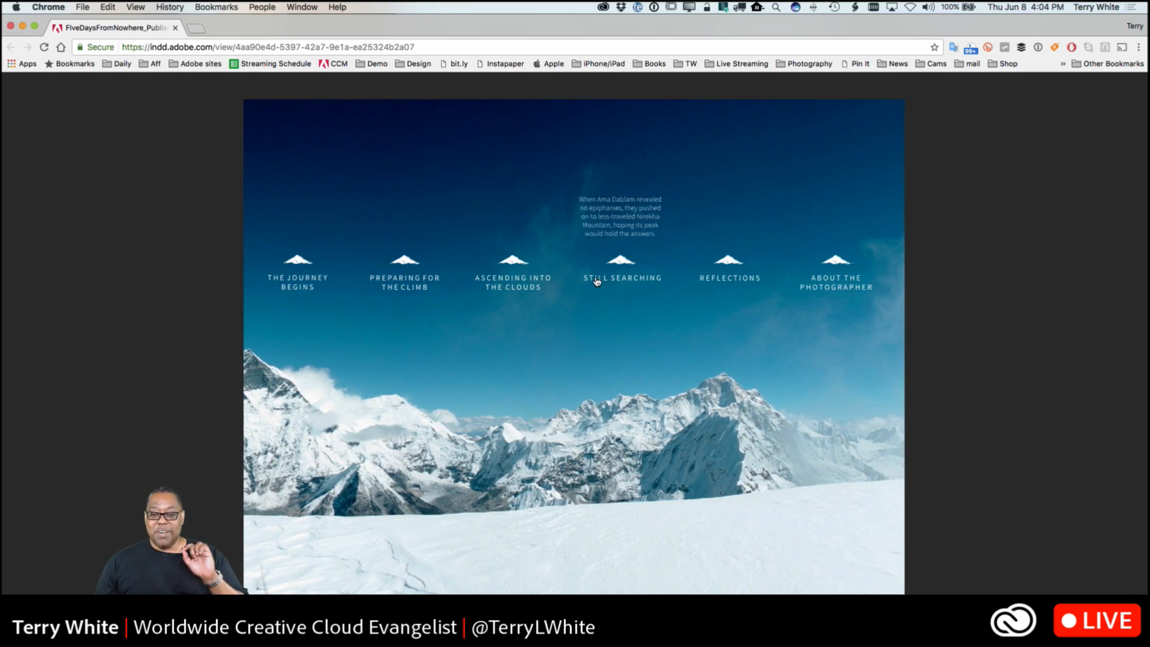
left_click(513, 273)
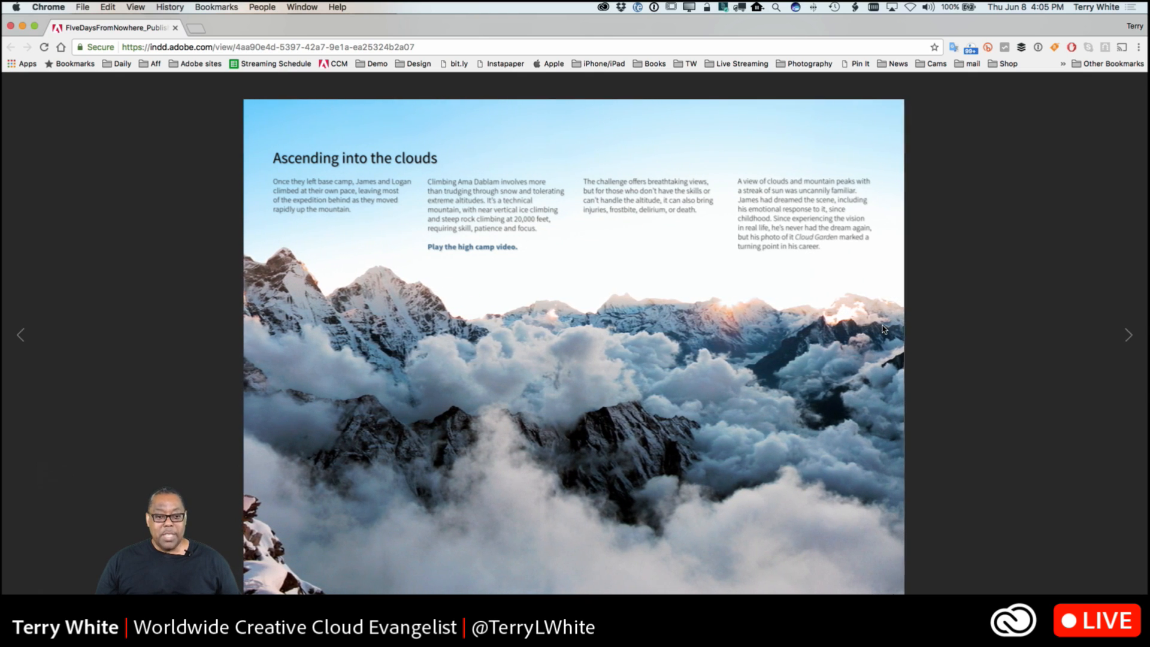
Switch back to InDesign and create a new one-page 11 x 8.5 in landscape document without facing pages
key("super+Tab")
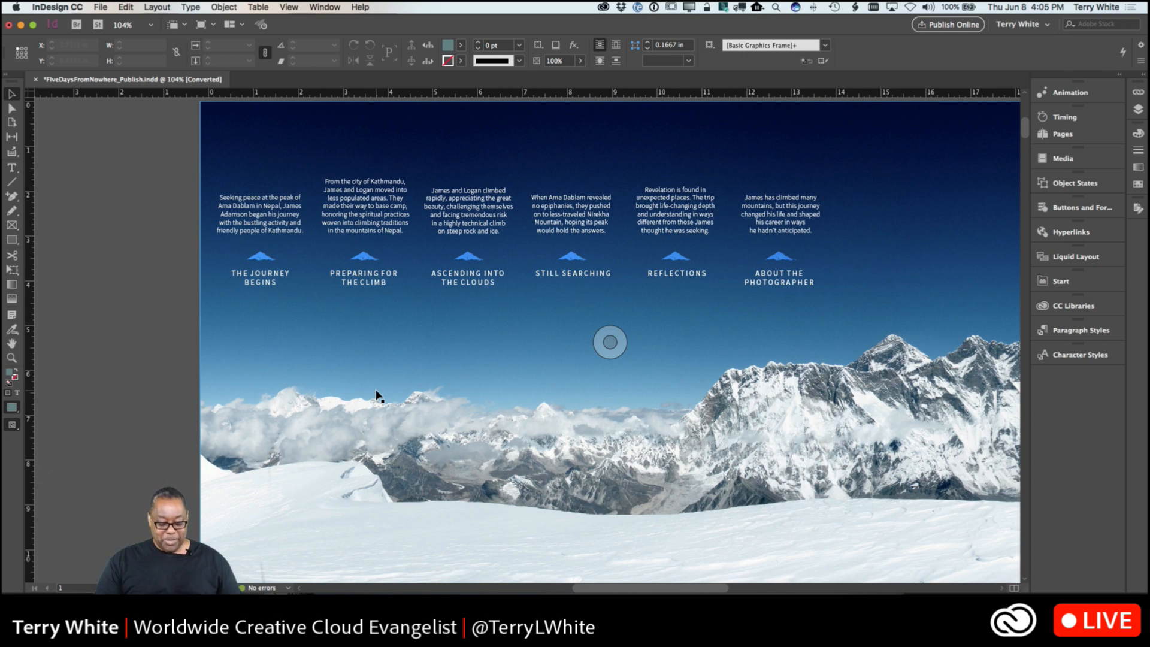
key("super+n")
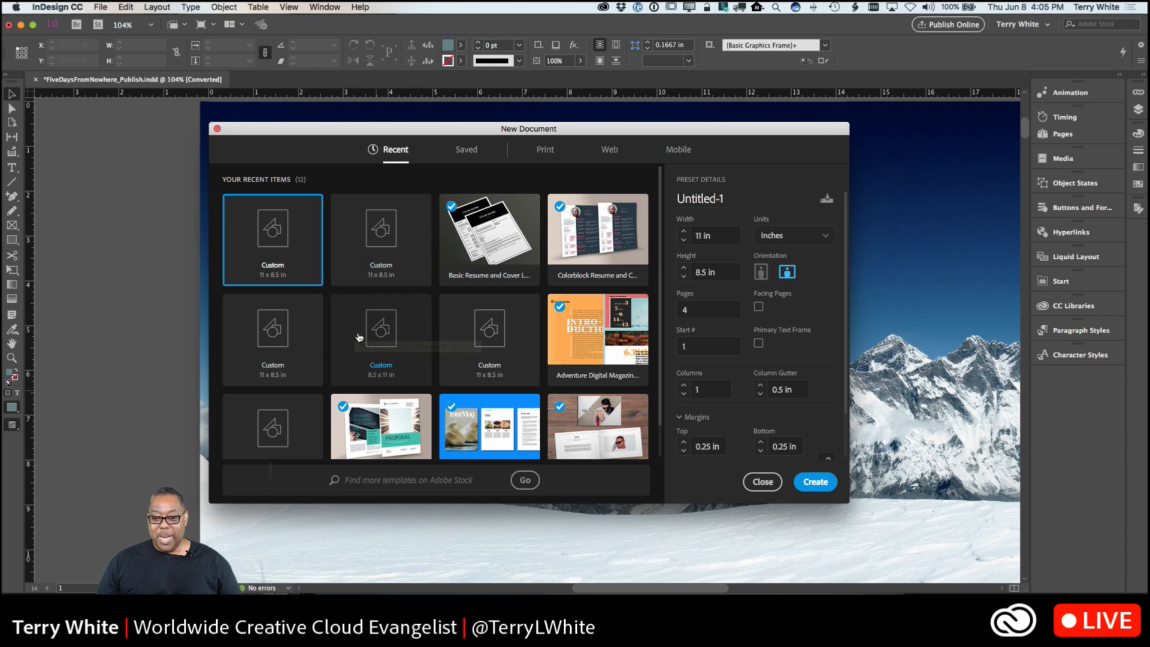
double_click(688, 309)
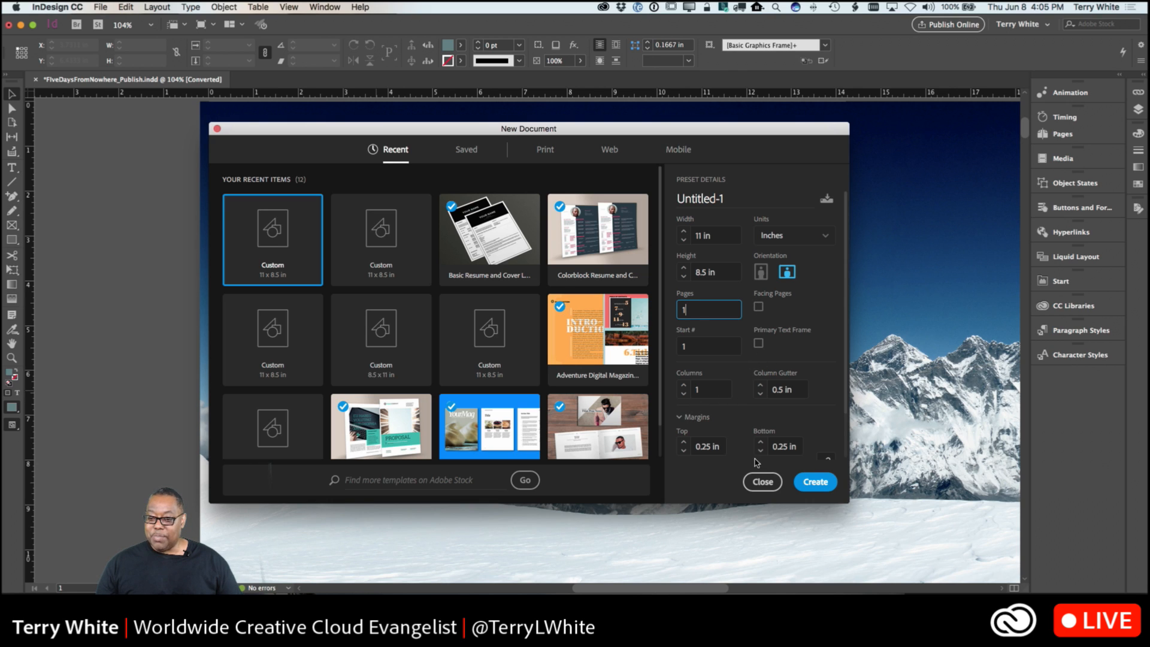
left_click(808, 483)
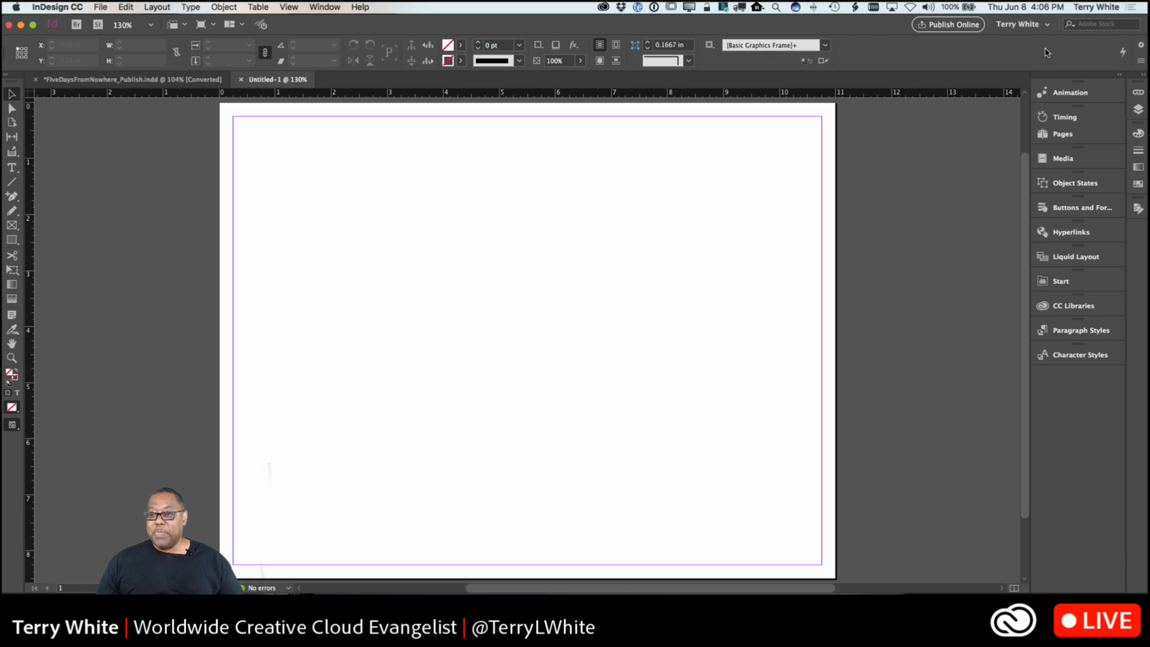
Change the workspace to Digital Publishing
left_click(1041, 25)
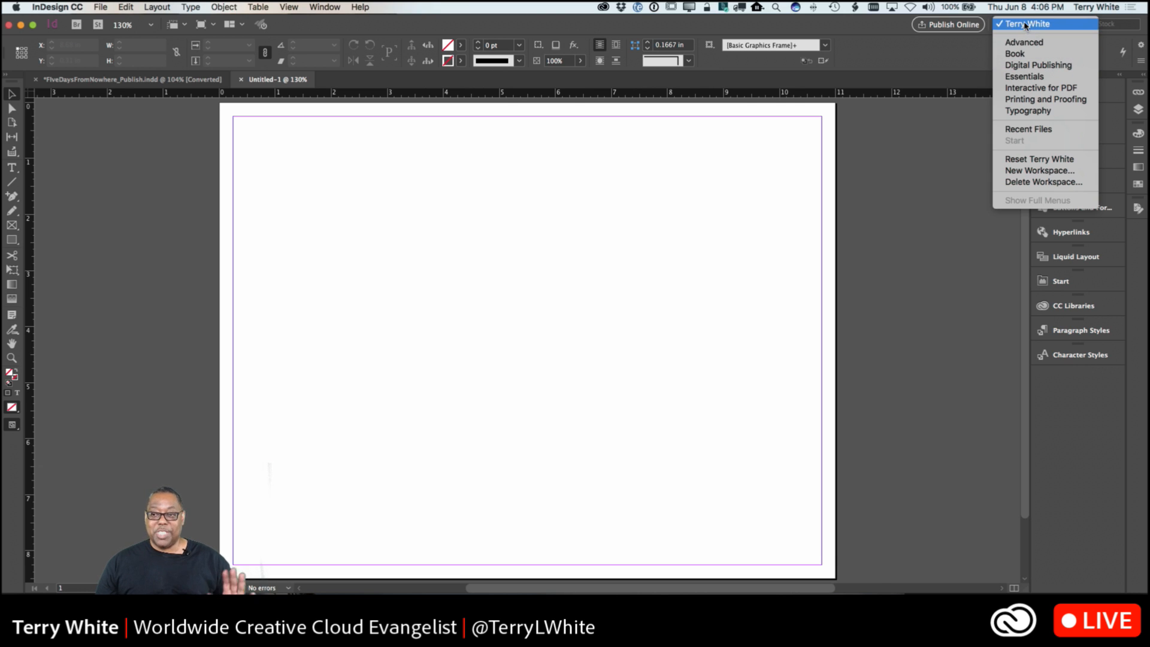
left_click(1037, 66)
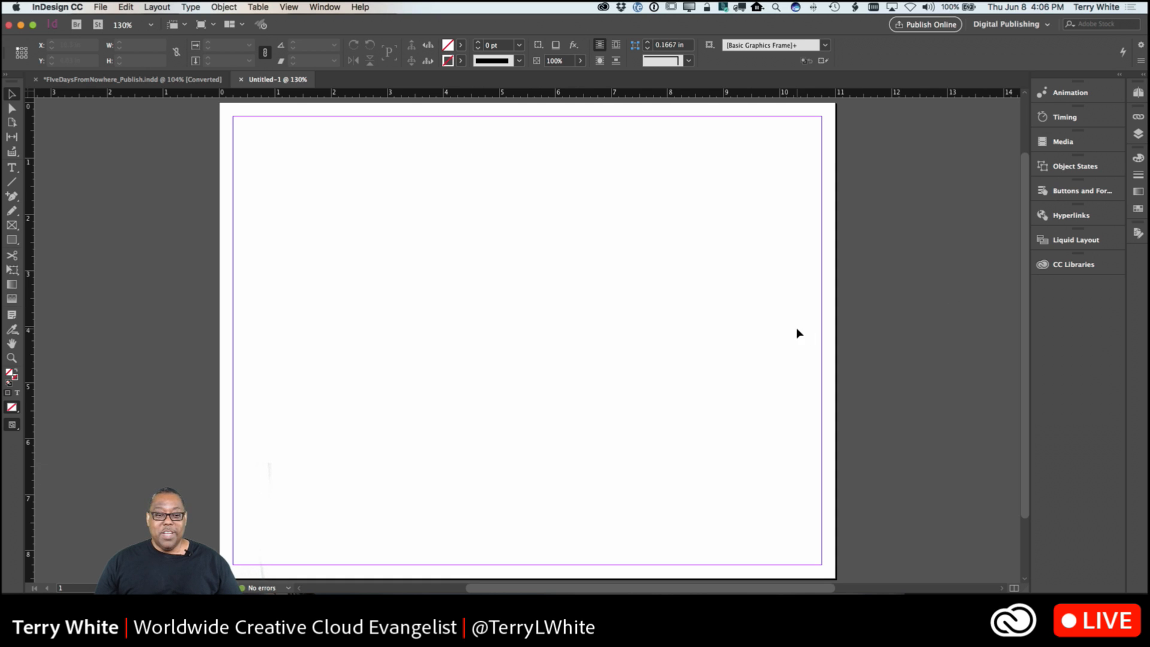
Draw a text frame about 2.14 x 1.48 in near the page's upper left and fill it with placeholder text
left_click(12, 168)
left_click_drag(318, 164, 441, 247)
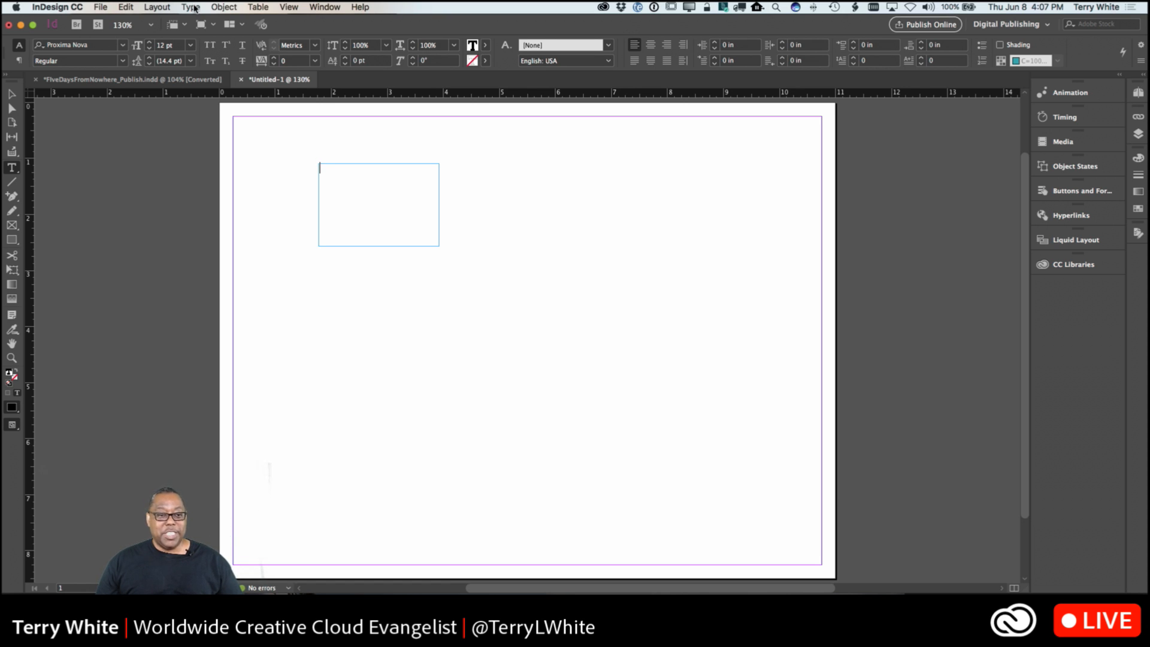
left_click(190, 7)
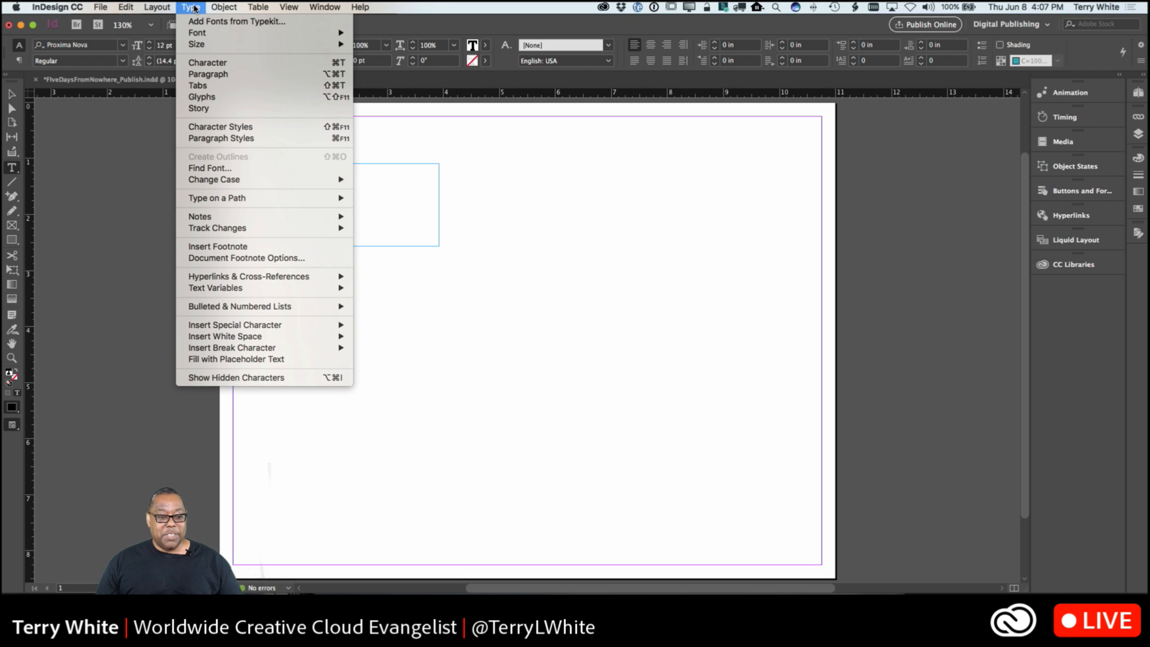
left_click(236, 359)
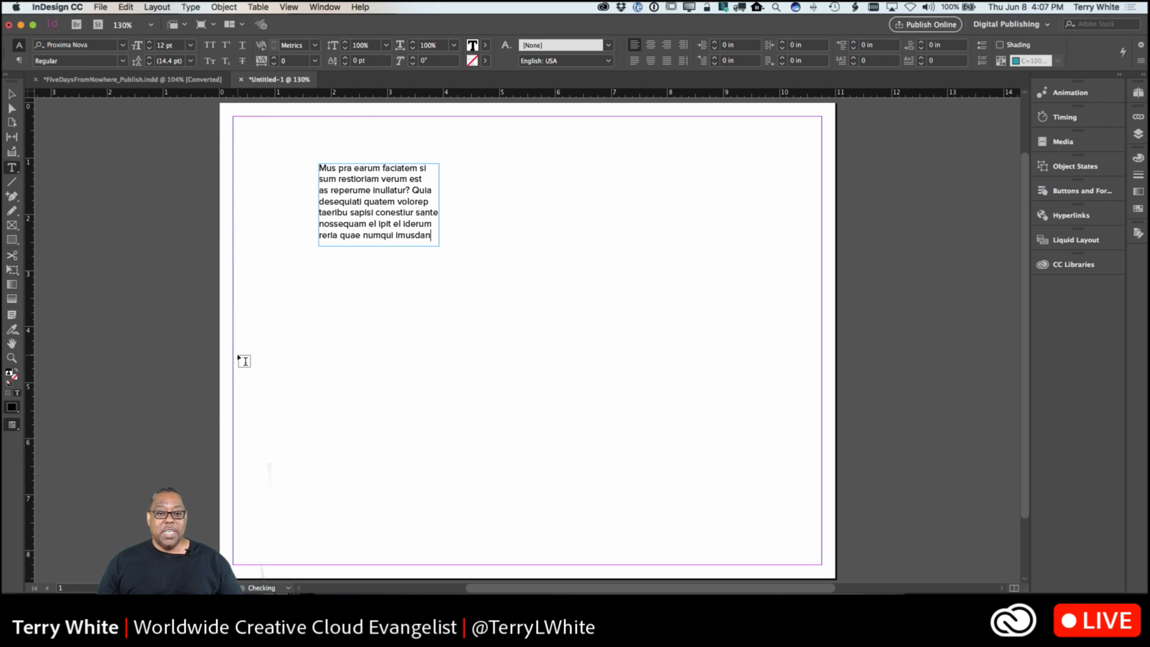
left_click(12, 96)
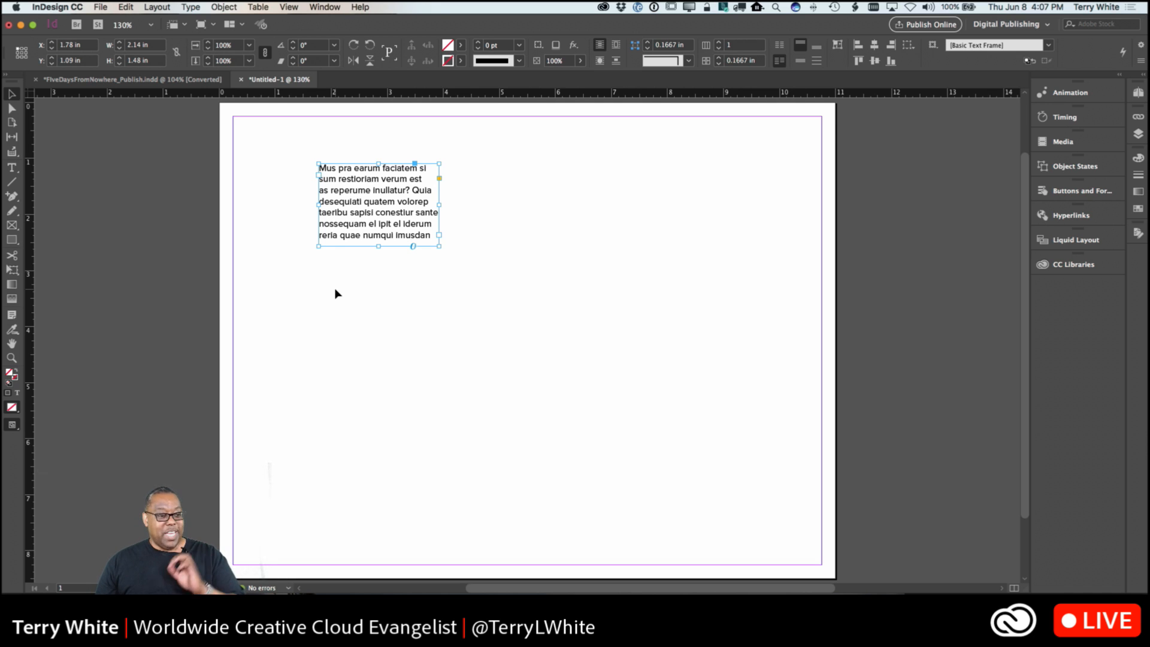
left_click(12, 227)
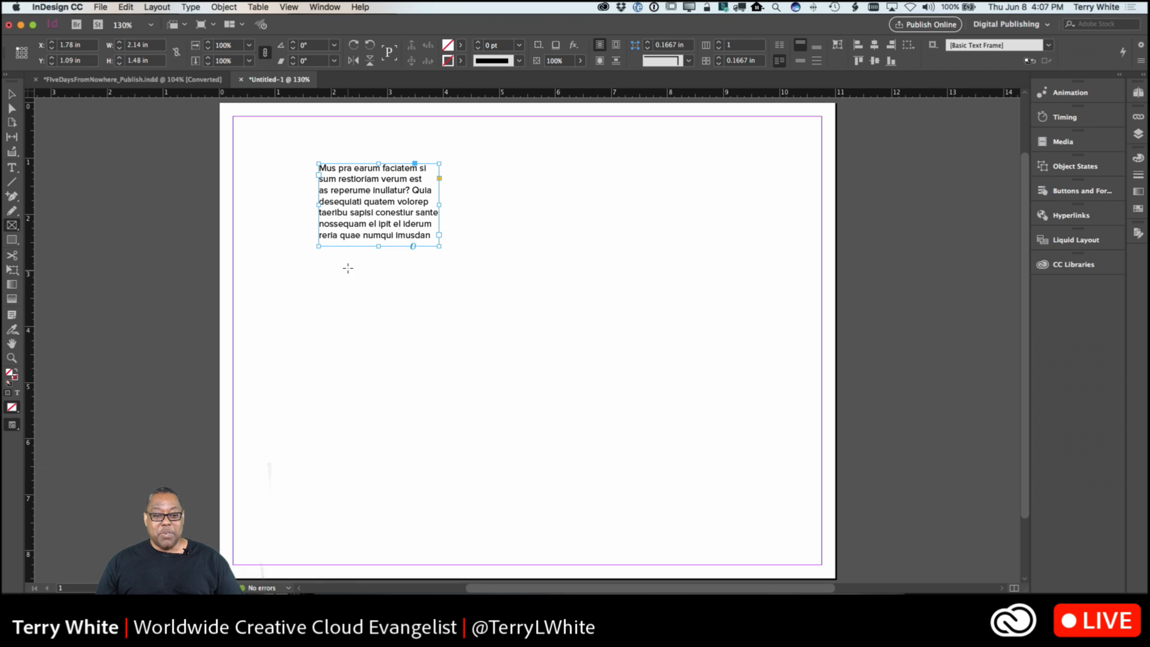
left_click_drag(348, 266, 401, 300)
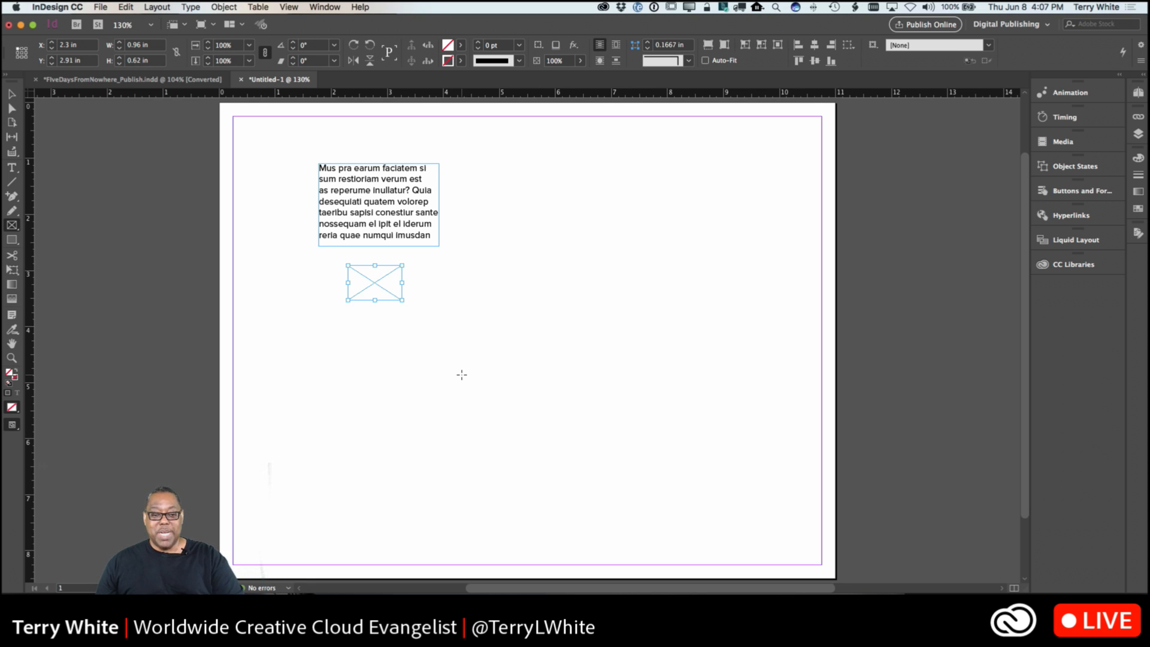
key("Delete")
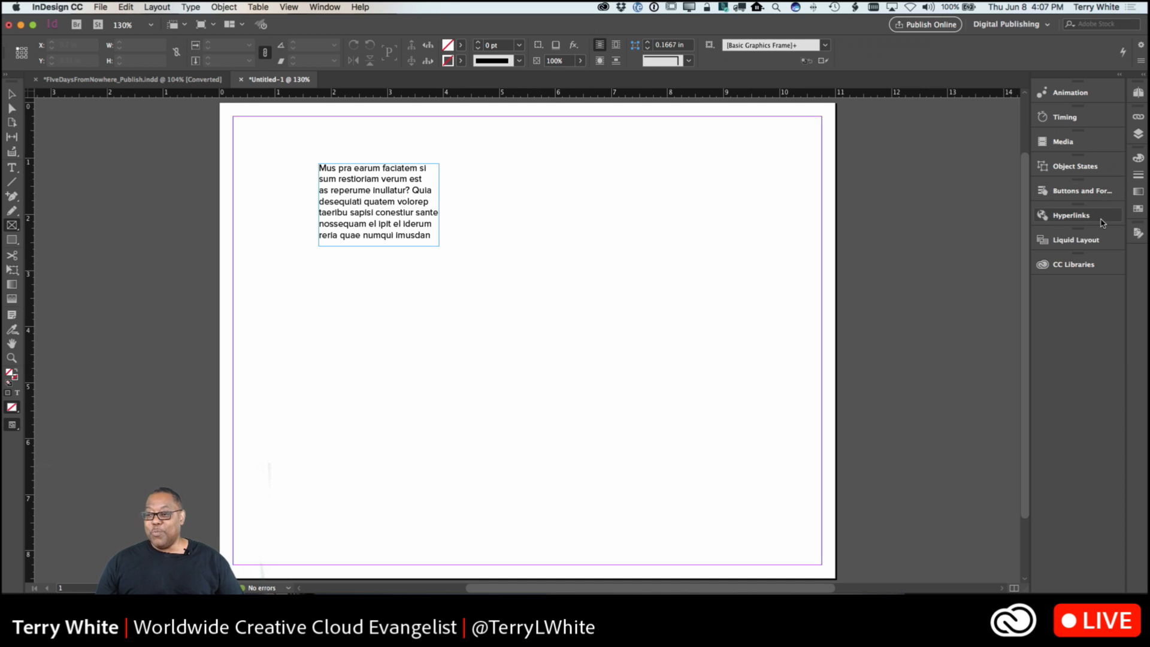
Place blue sample button 113 from the Sample Buttons And Forms library below the text frame, and close the library
left_click(1081, 190)
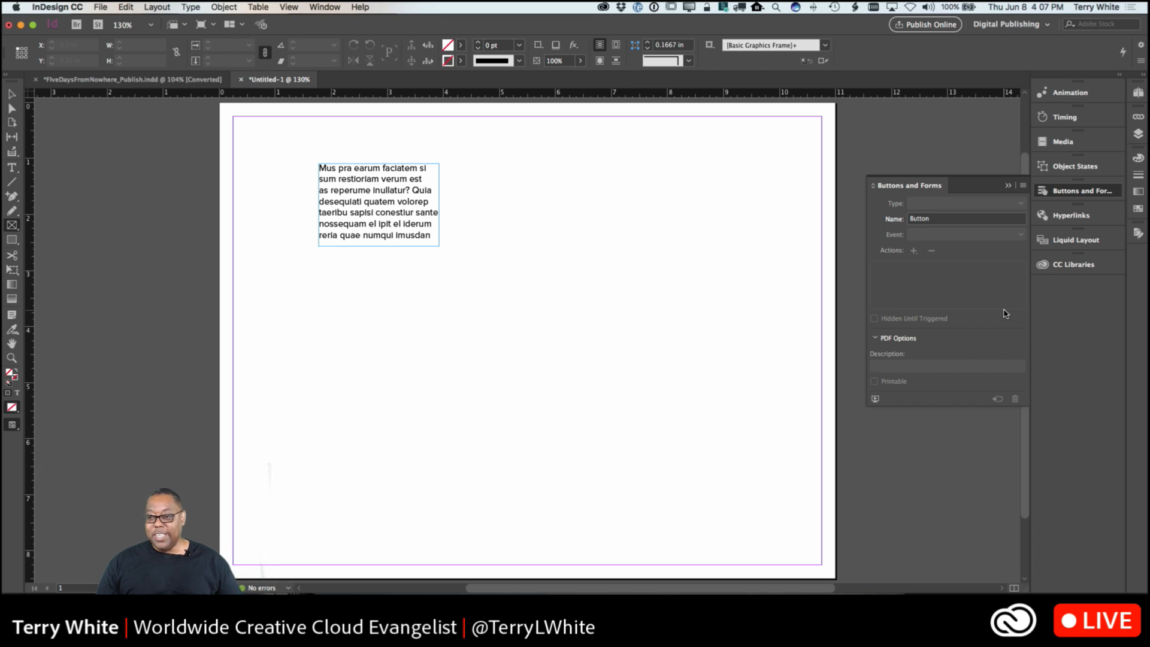
left_click(1022, 186)
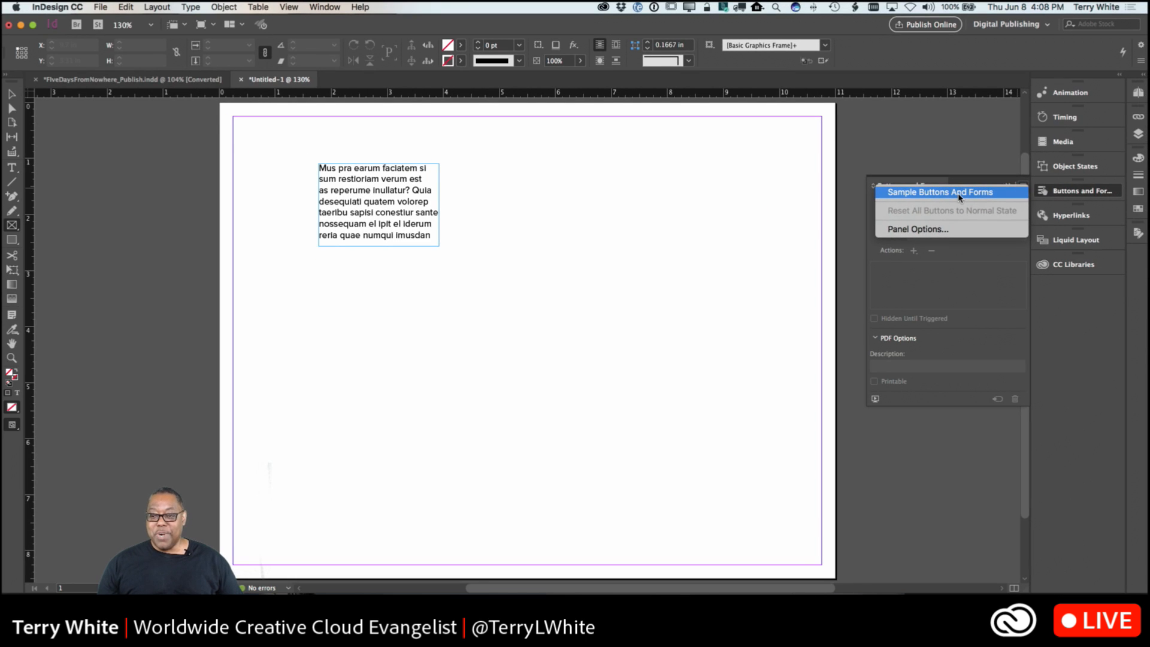
left_click(958, 193)
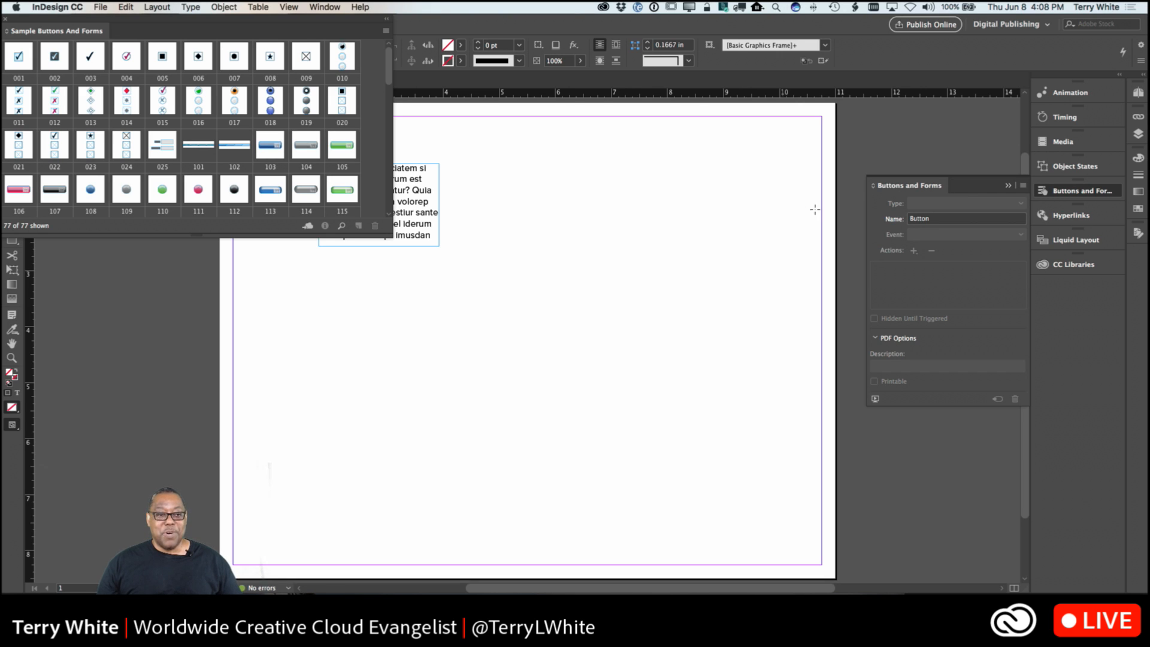
left_click_drag(103, 30, 532, 256)
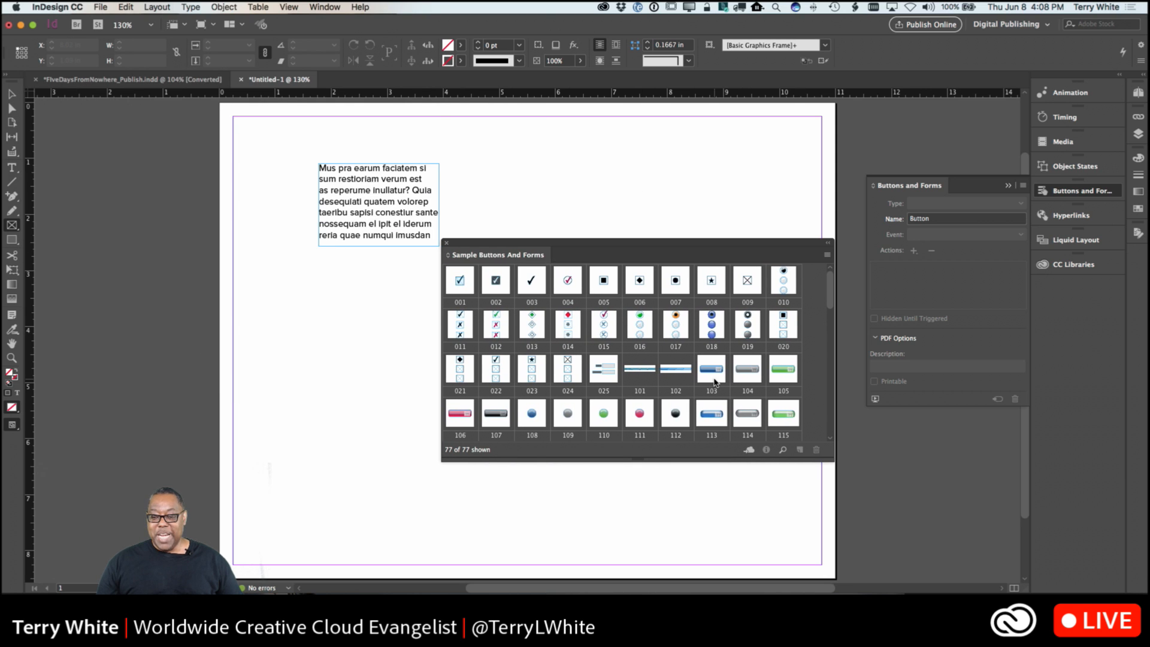
scroll(710, 381, "down", 2)
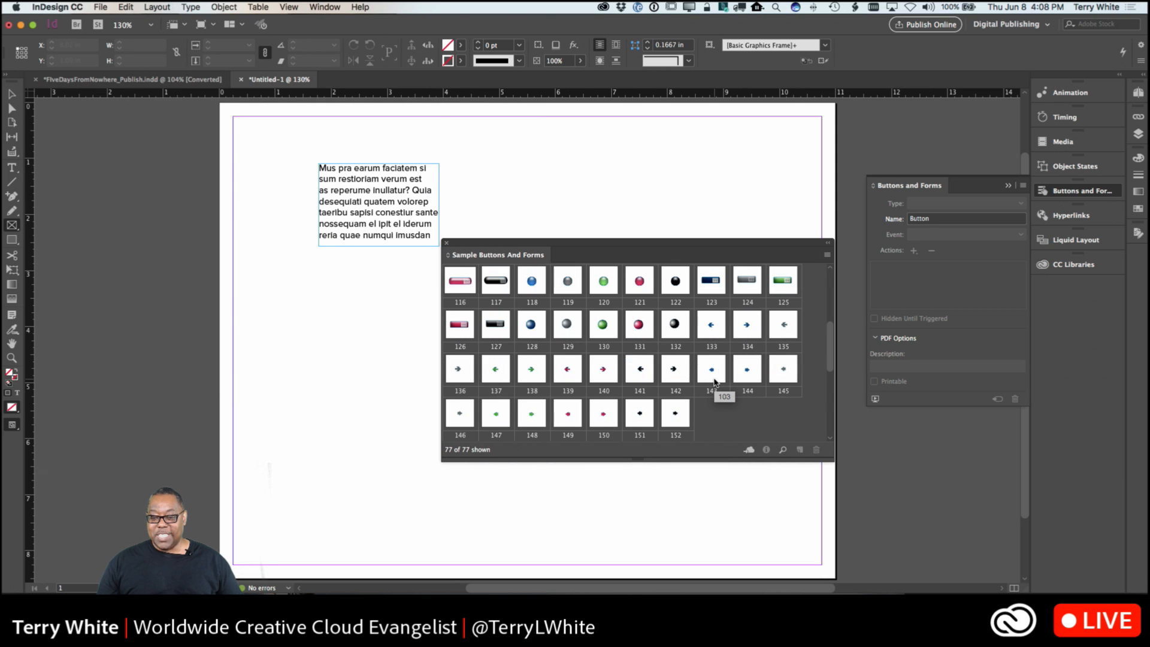
scroll(714, 382, "down", 1)
scroll(714, 382, "up", 1)
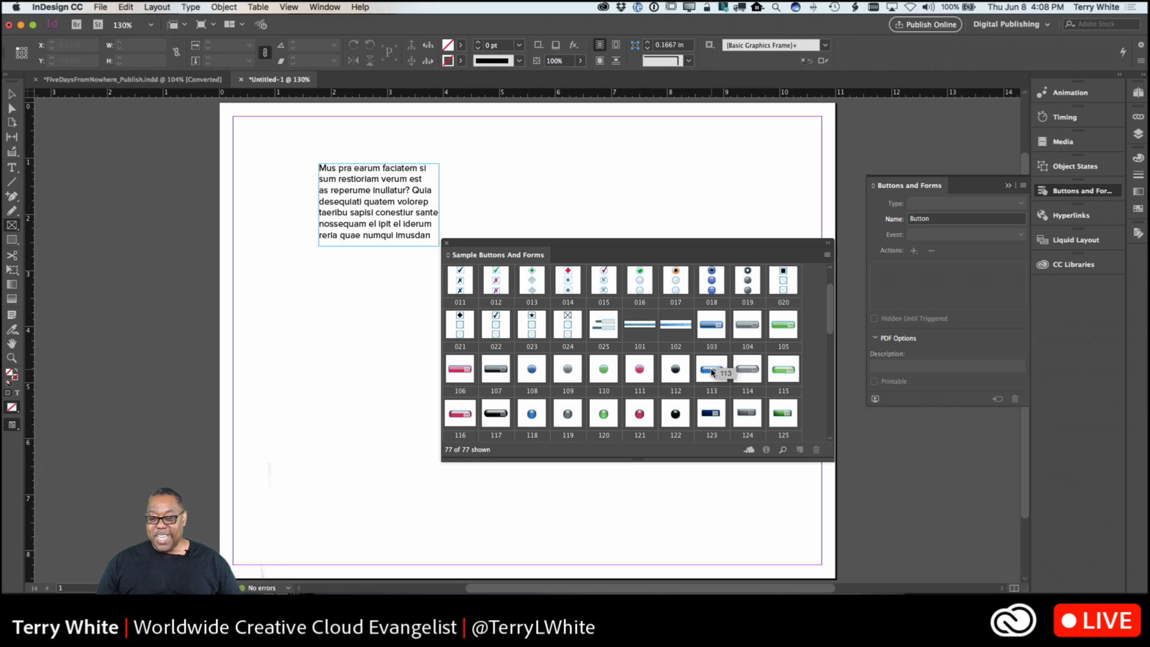
left_click_drag(714, 370, 404, 321)
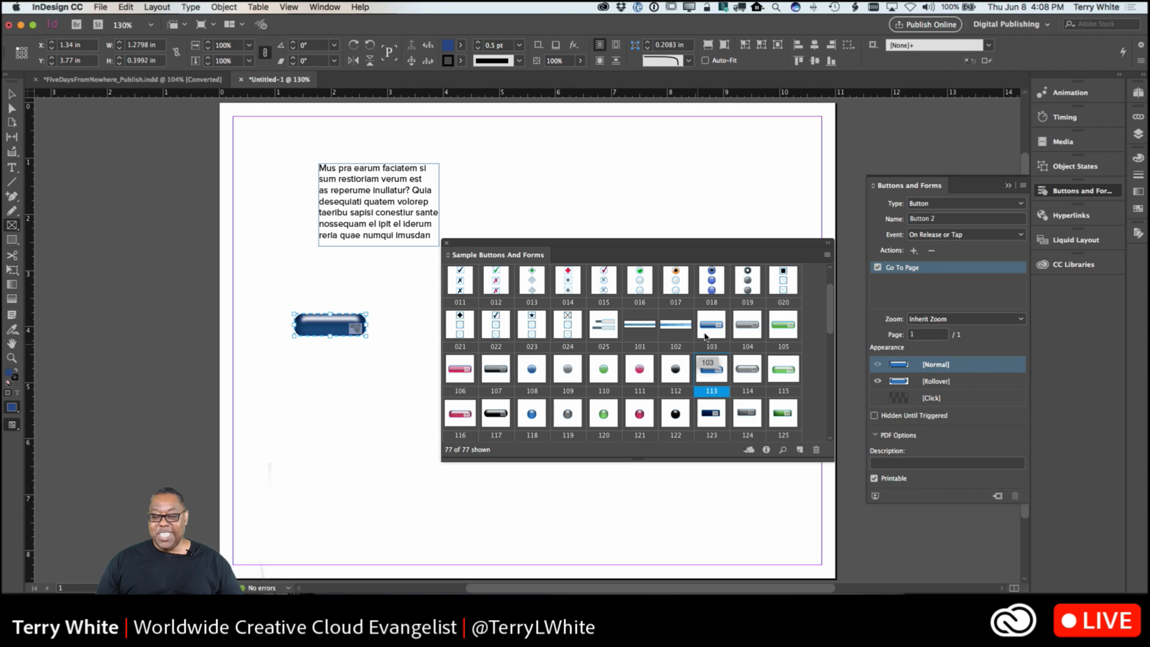
left_click(448, 245)
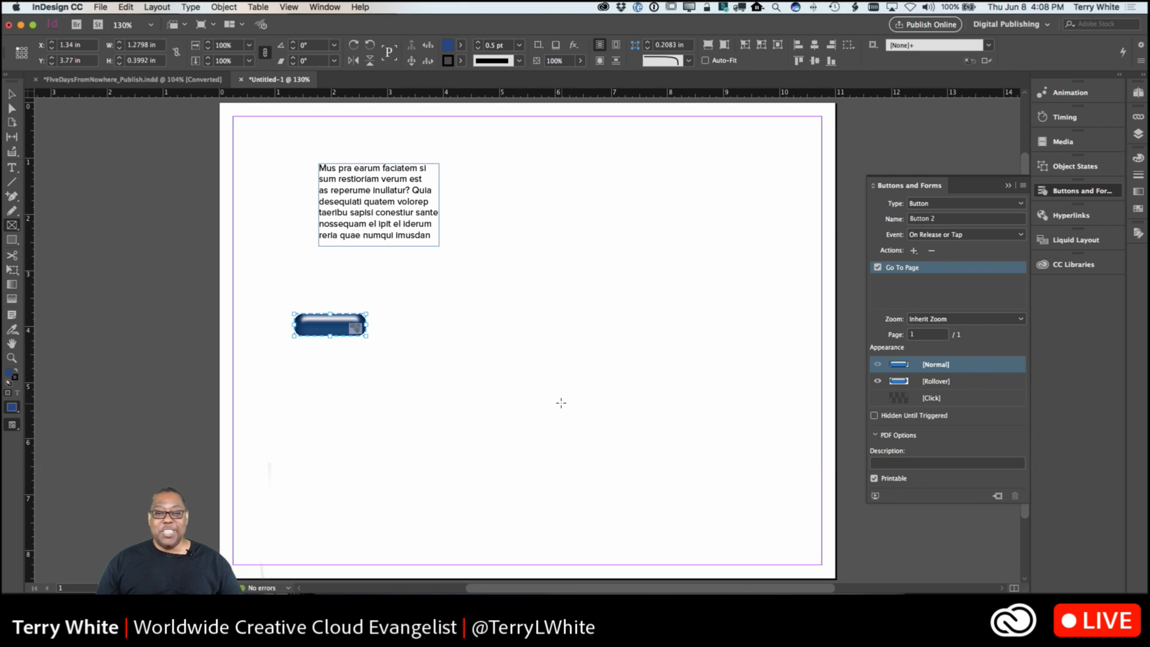
Move the blue button to about X 2.16 in, Y 2.77 in beneath the text frame and convert it to a plain object
left_click(12, 94)
left_click_drag(337, 326, 381, 270)
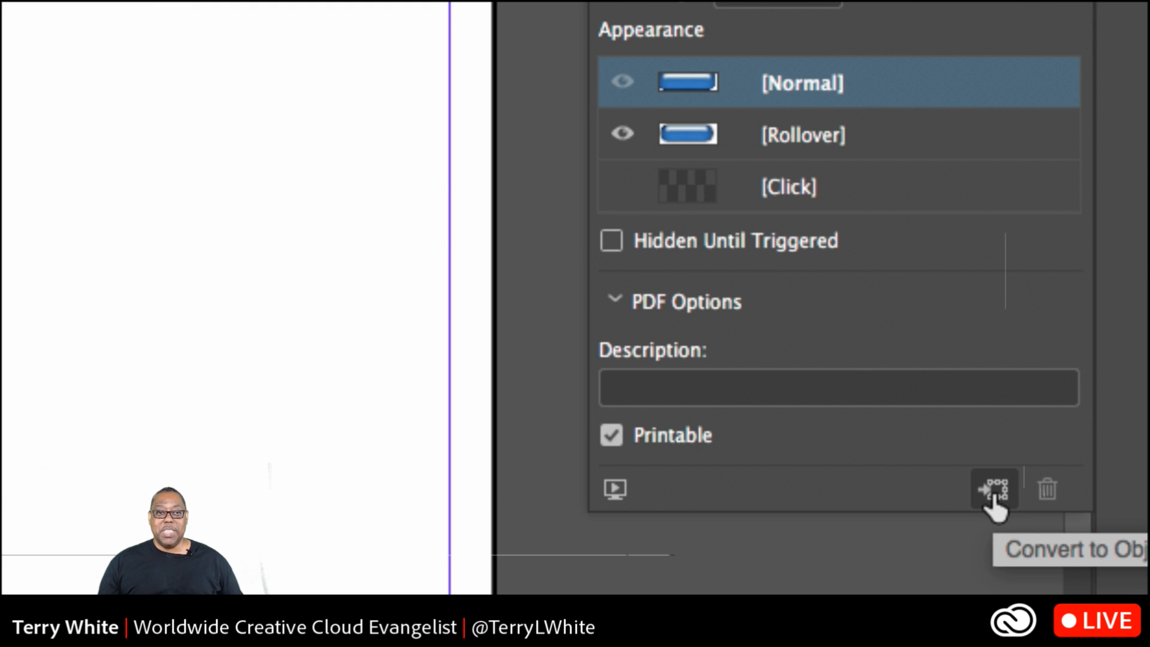
left_click(993, 492)
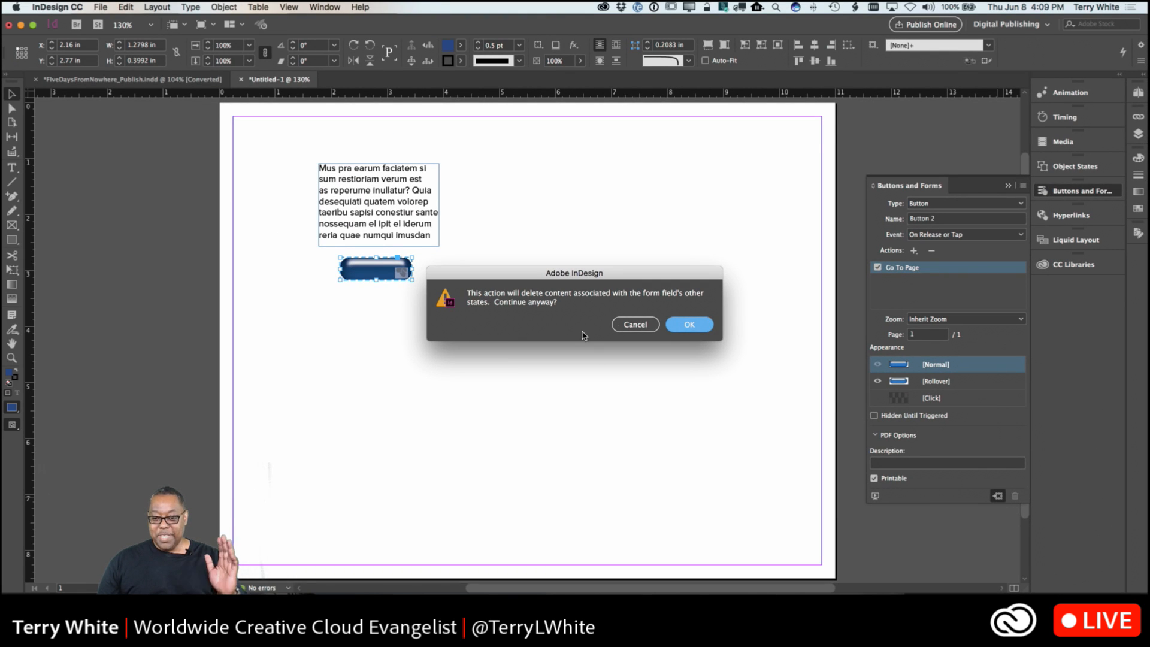
left_click(683, 324)
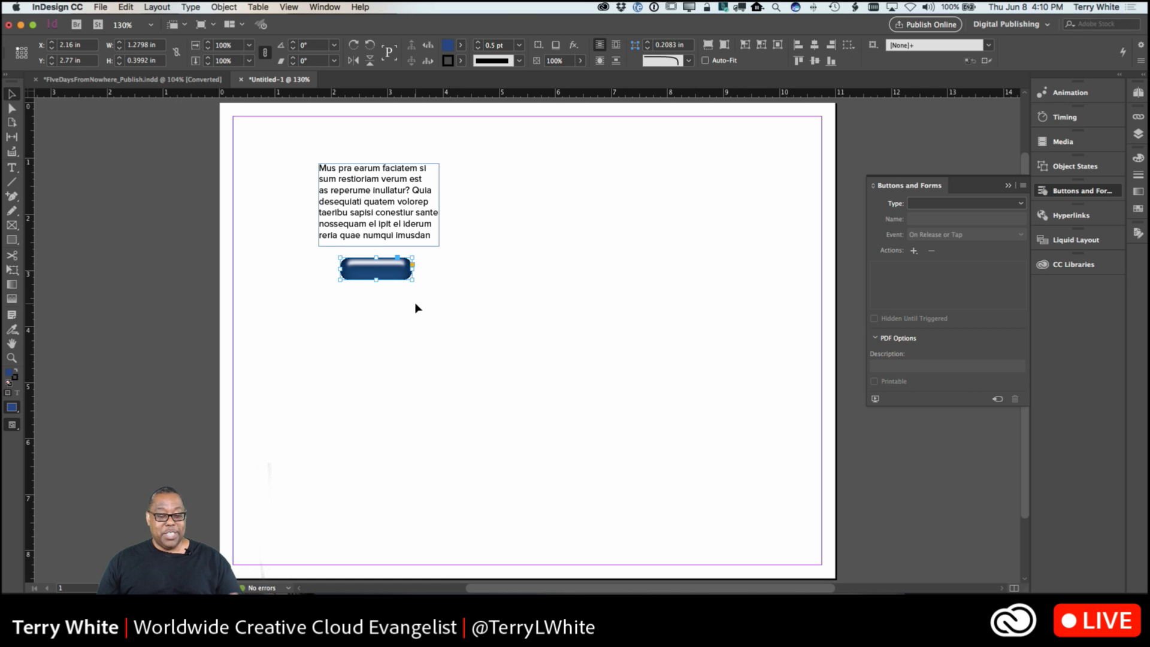
Group the text frame with the blue button below it and convert the group into a single interactive button
left_click(392, 230, "shift")
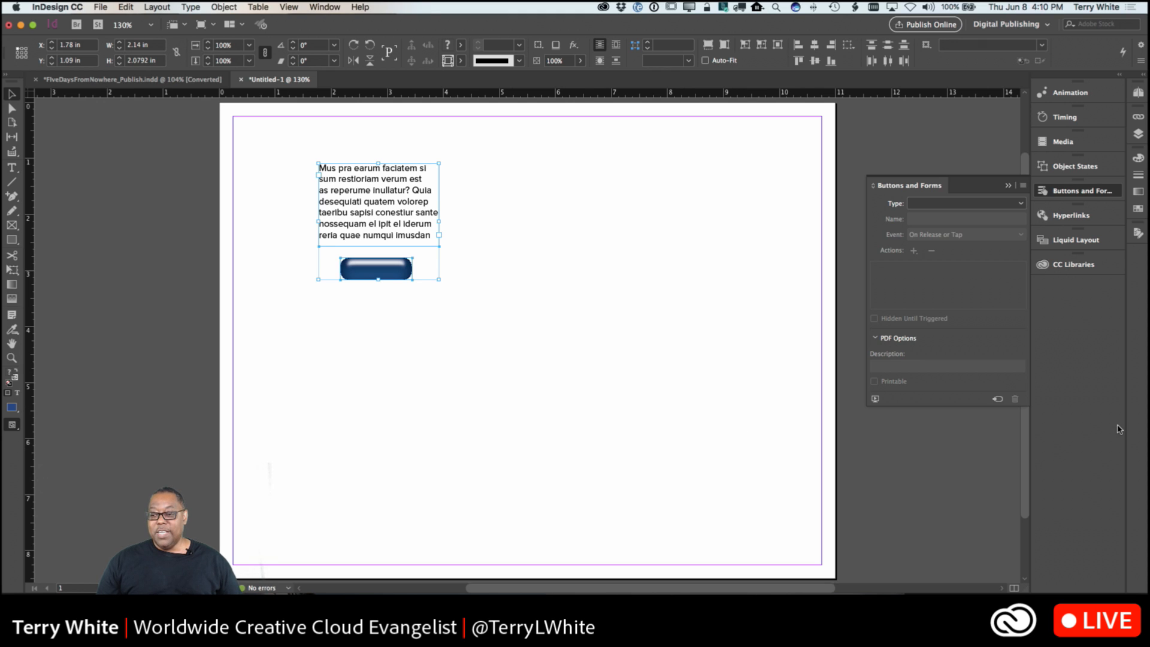
left_click(996, 399)
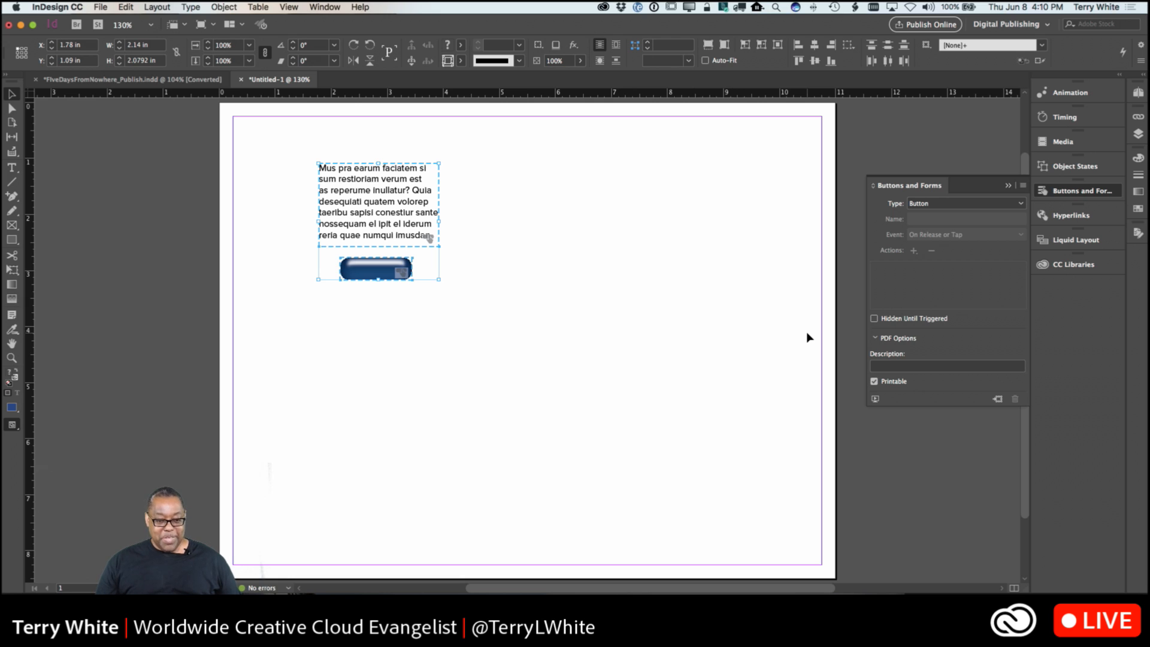
key("super+z")
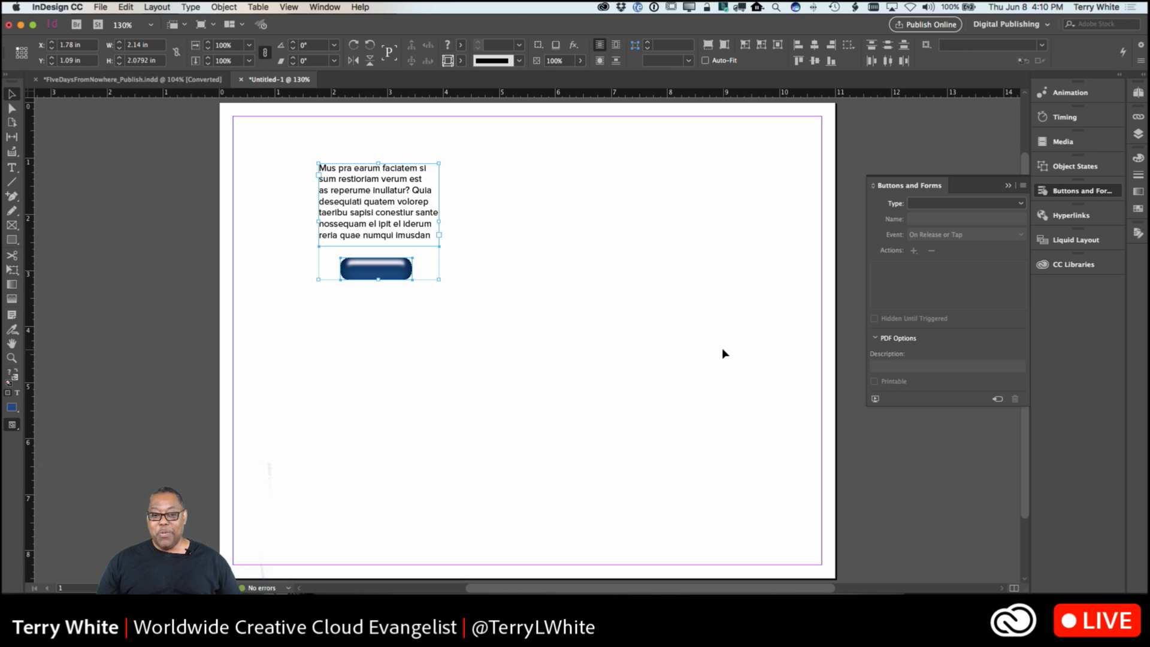
left_click(219, 6)
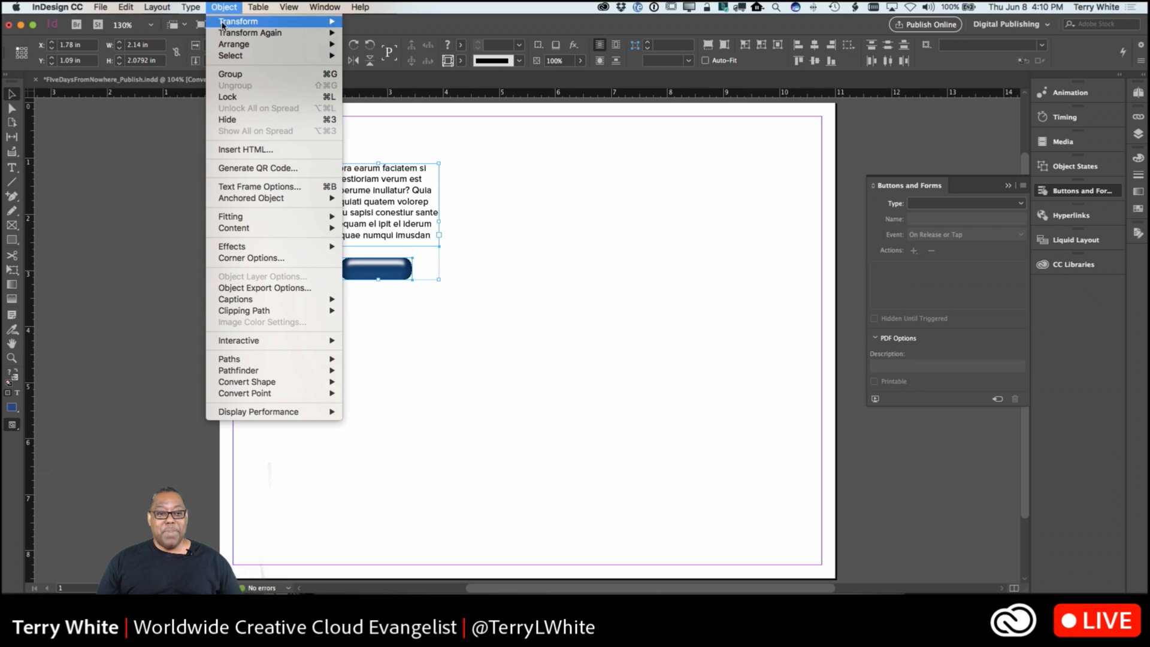
left_click(233, 74)
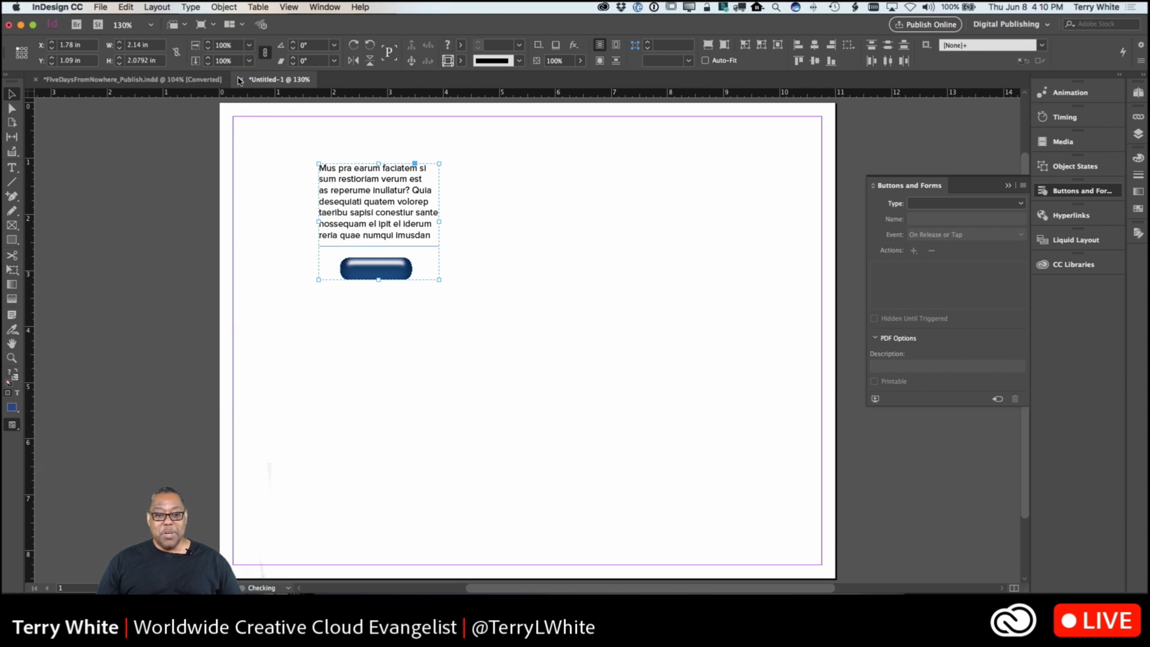
left_click(997, 400)
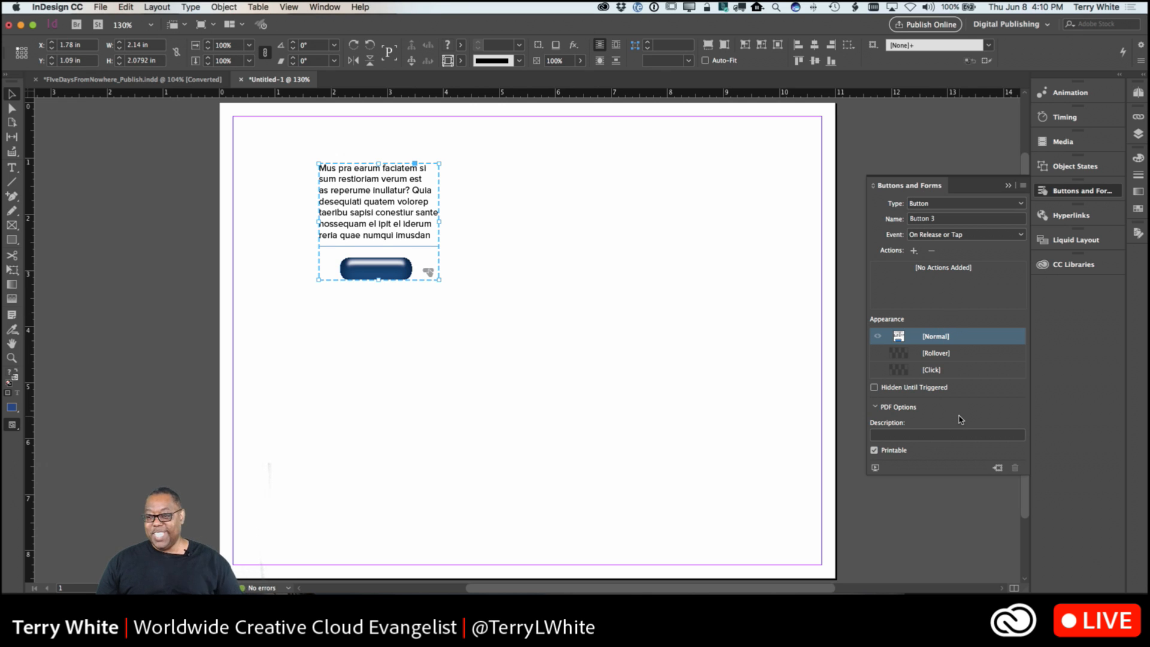
Name the new button AdobeLive and set its event to On Roll Over
left_click(939, 219)
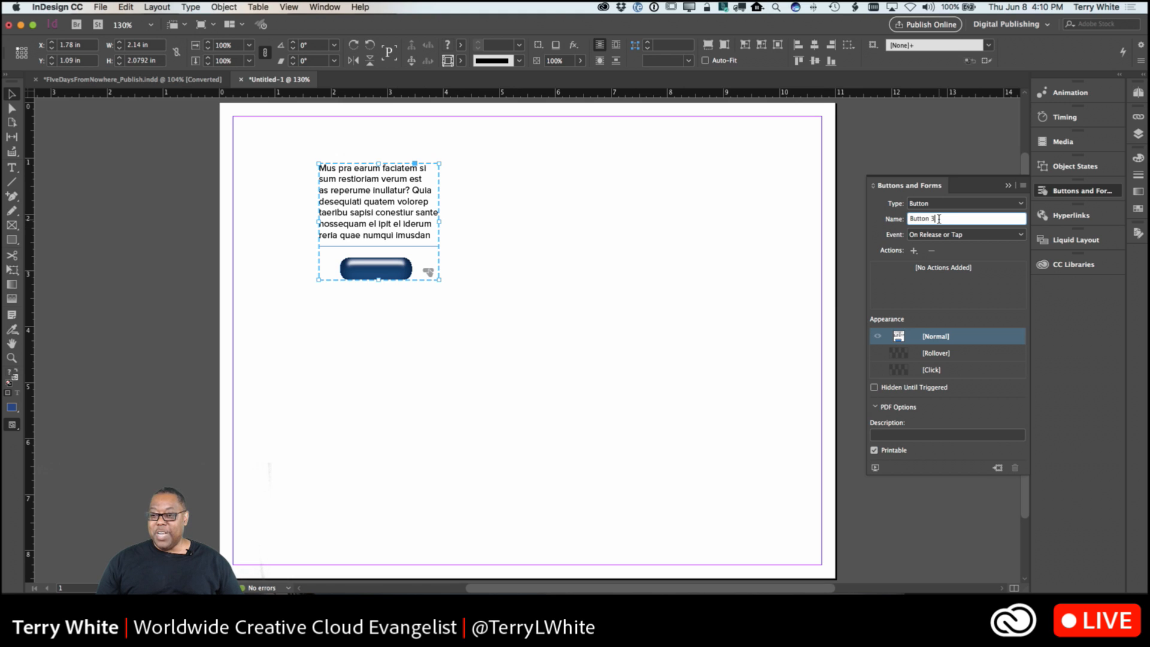
left_click_drag(938, 219, 886, 222)
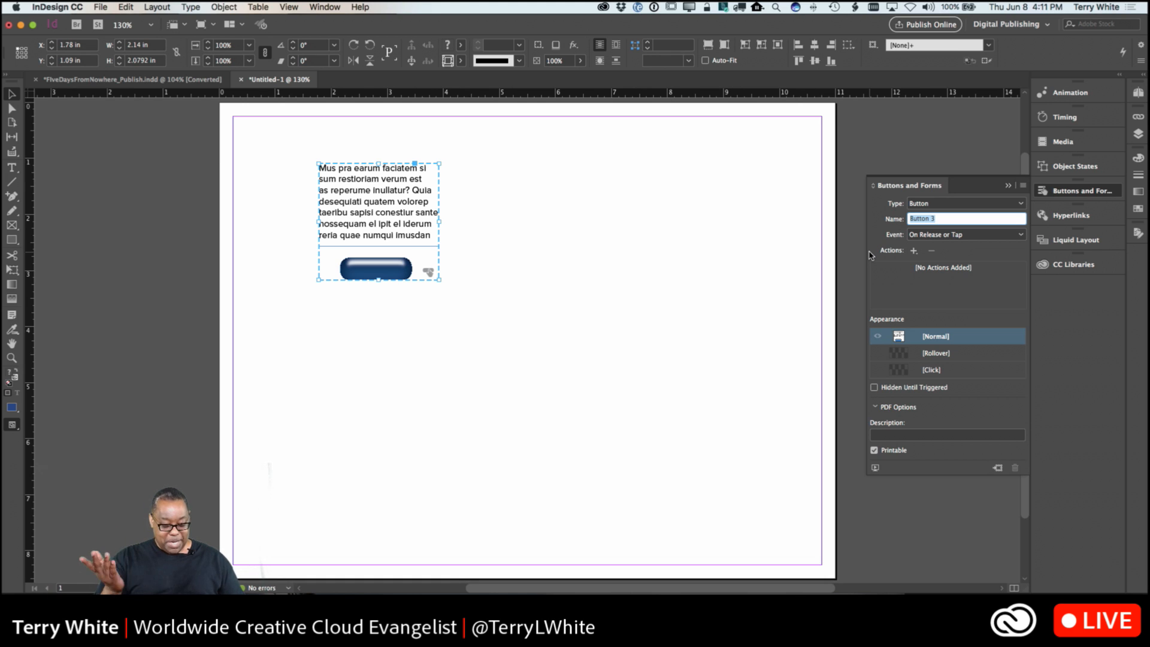
type("Adobe")
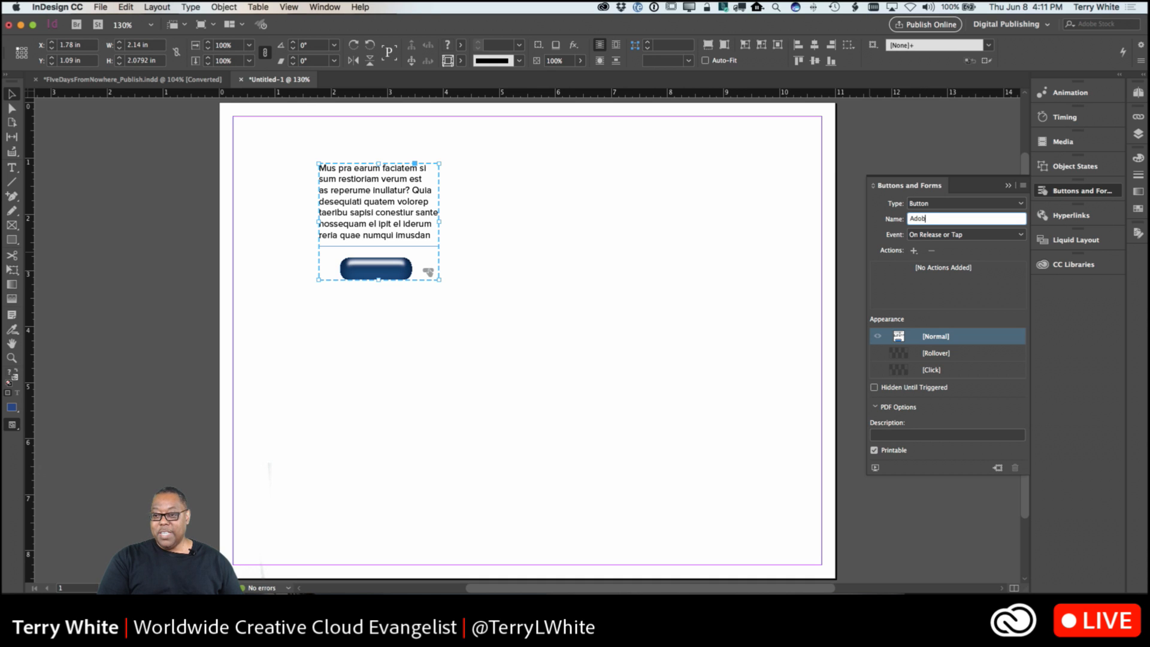
type("Live")
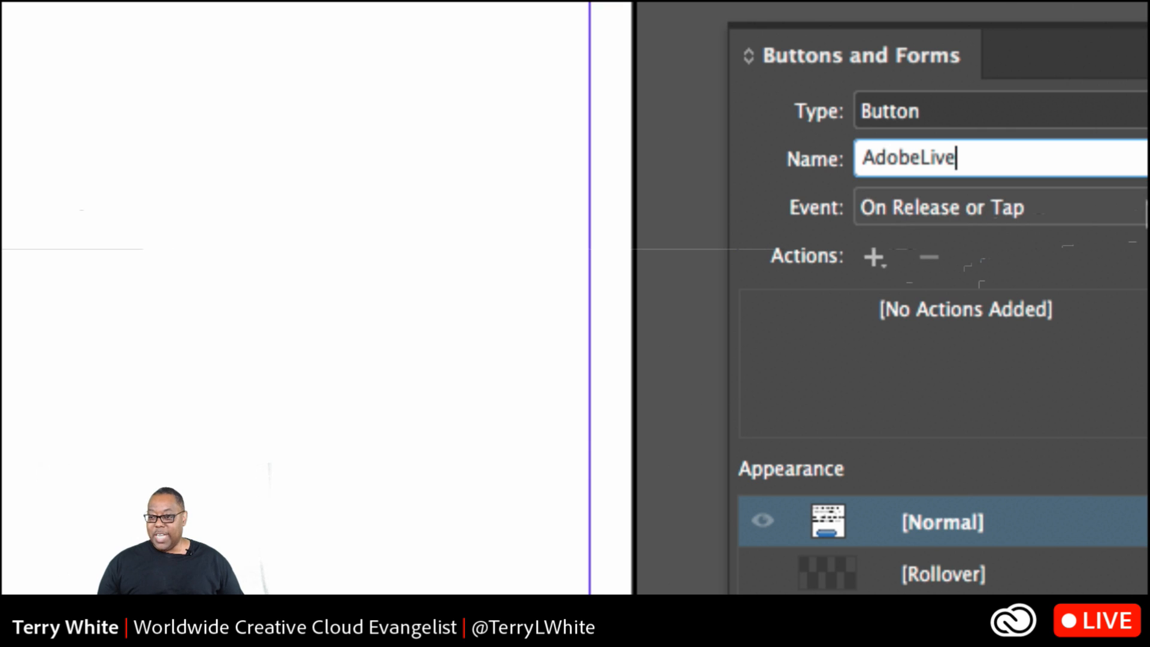
left_click(1016, 207)
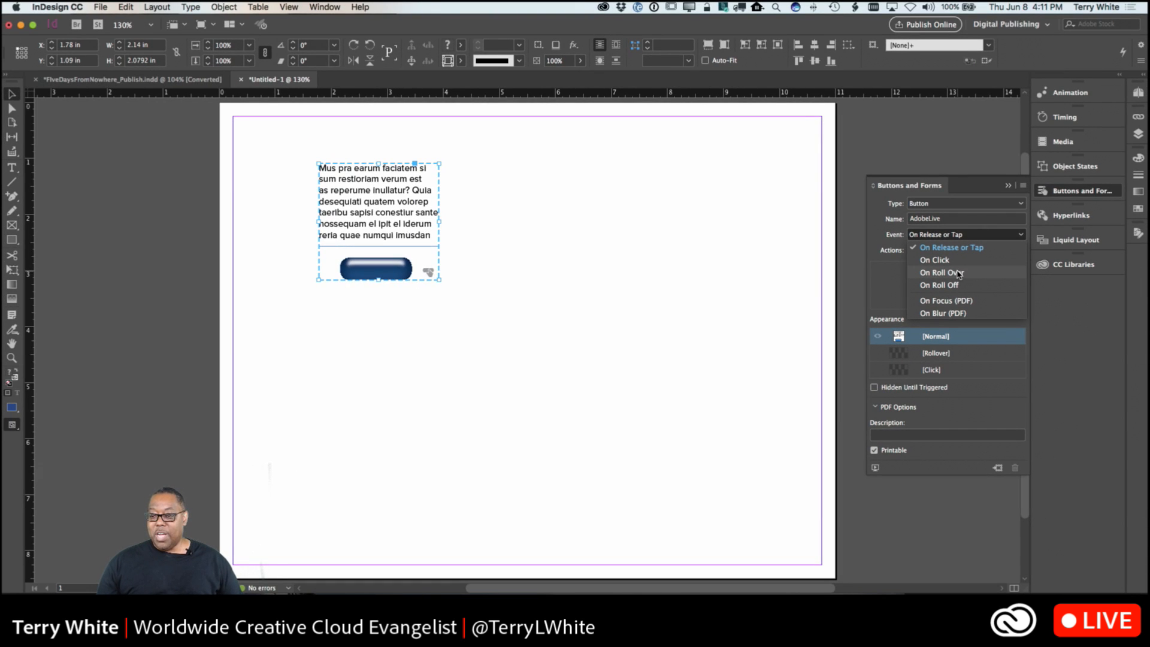
left_click(959, 274)
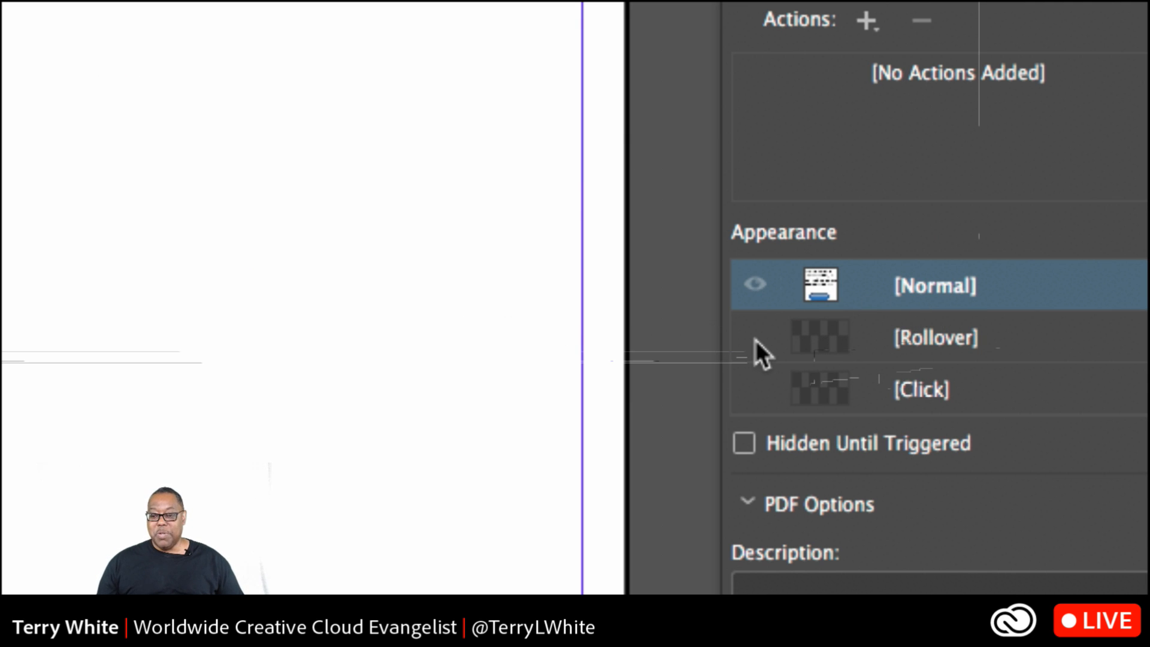
Add a Rollover appearance to the AdobeLive button and hide the placeholder text frame in its Normal appearance only
left_click(814, 358)
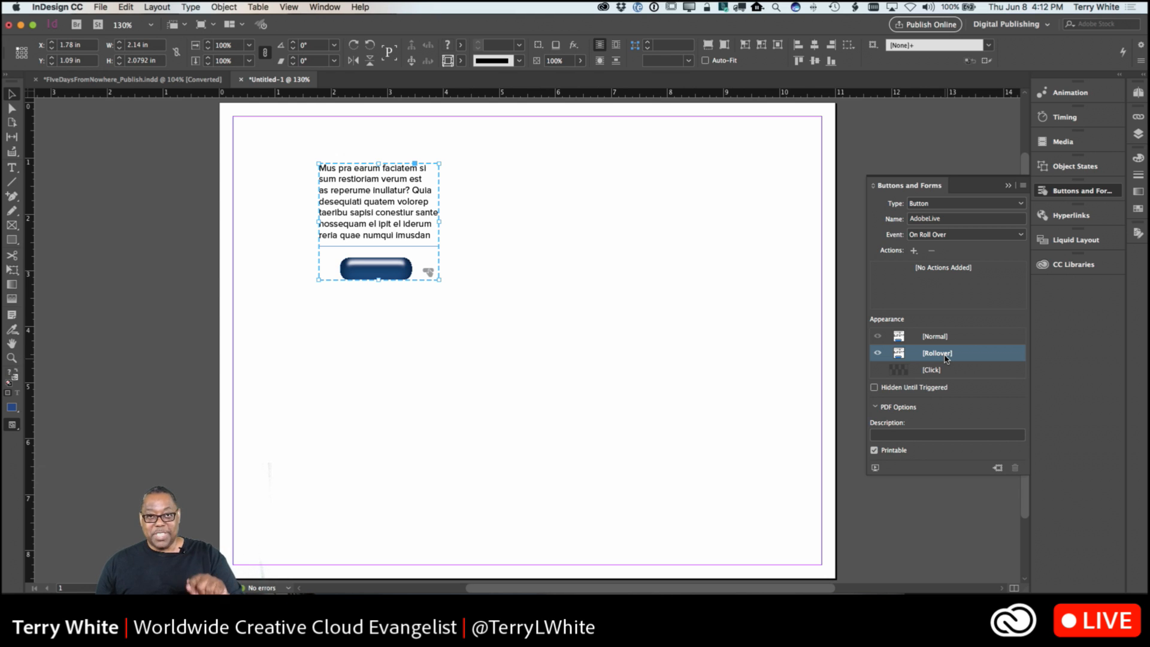
left_click(936, 338)
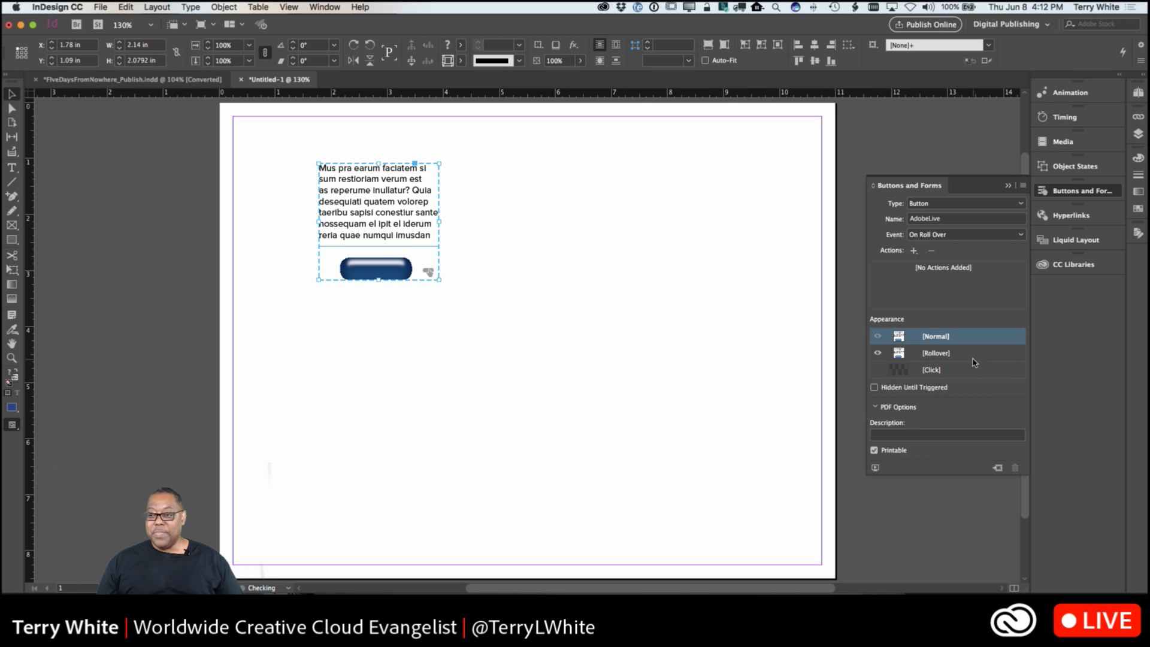
left_click(1138, 134)
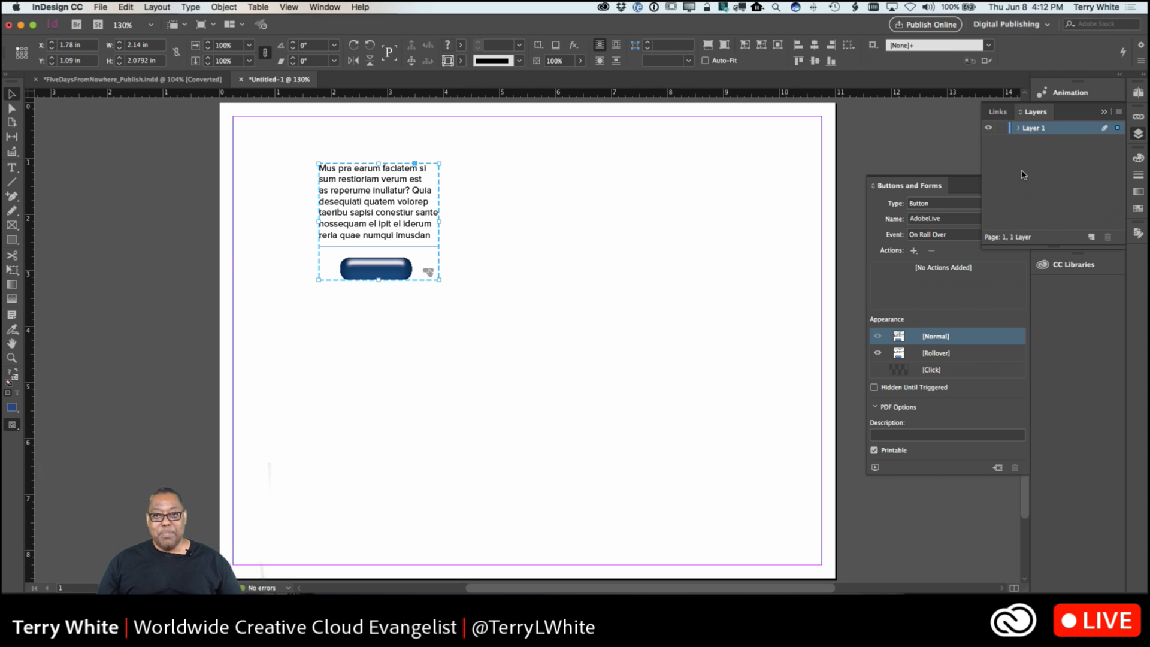
left_click(1017, 129)
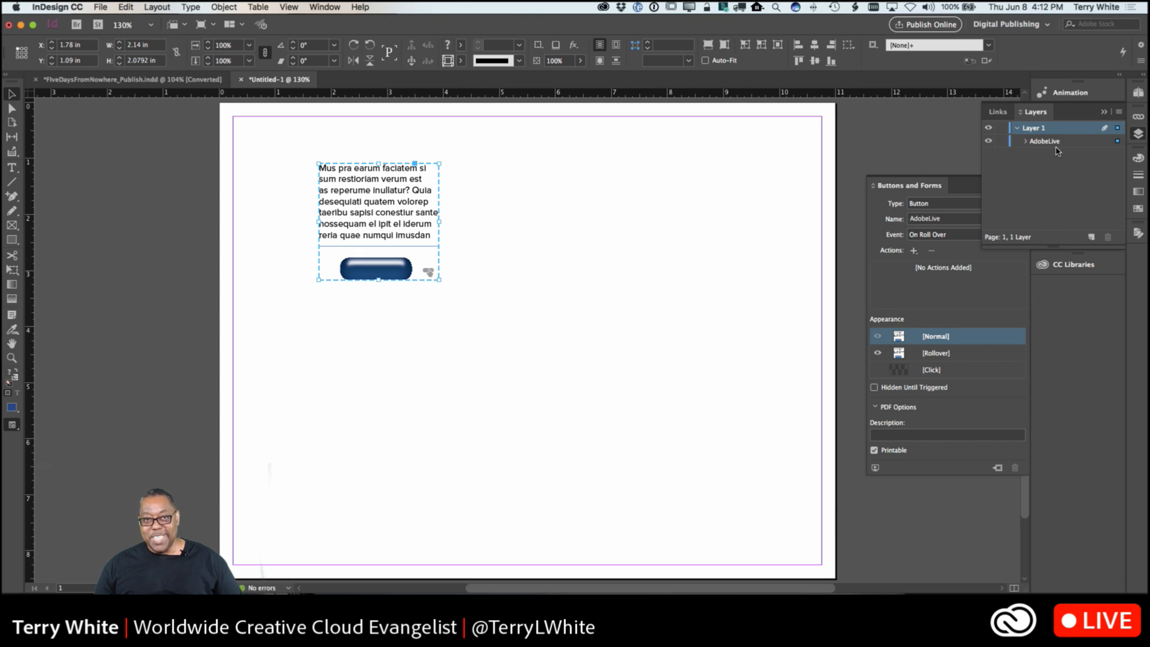
left_click(1025, 143)
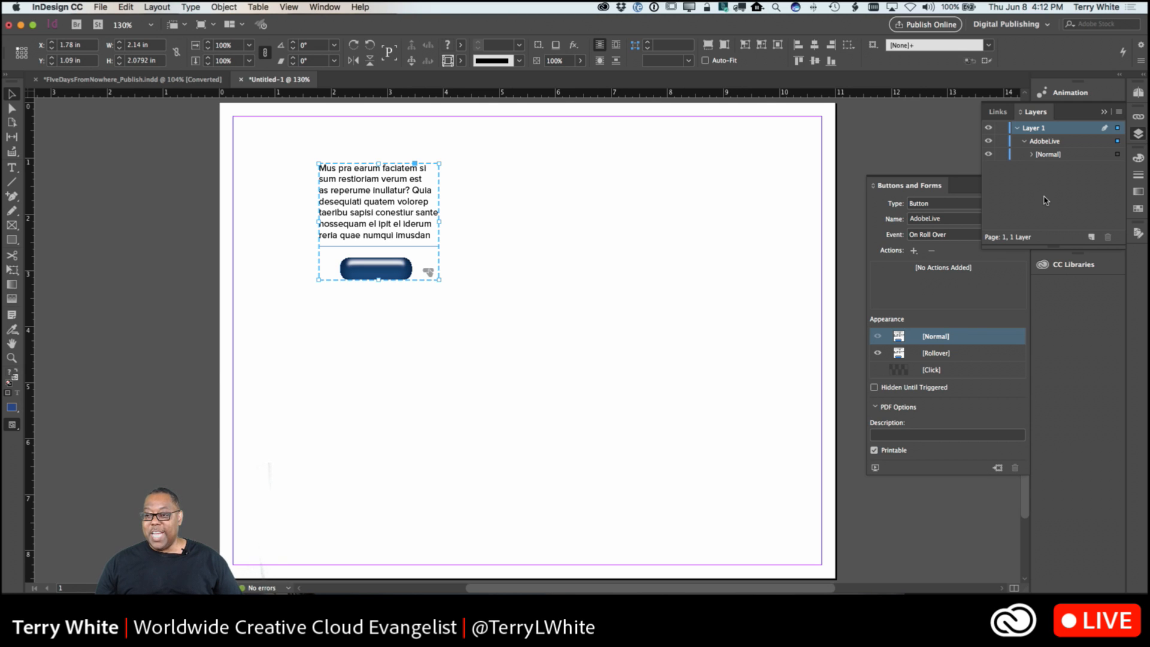
left_click(1031, 154)
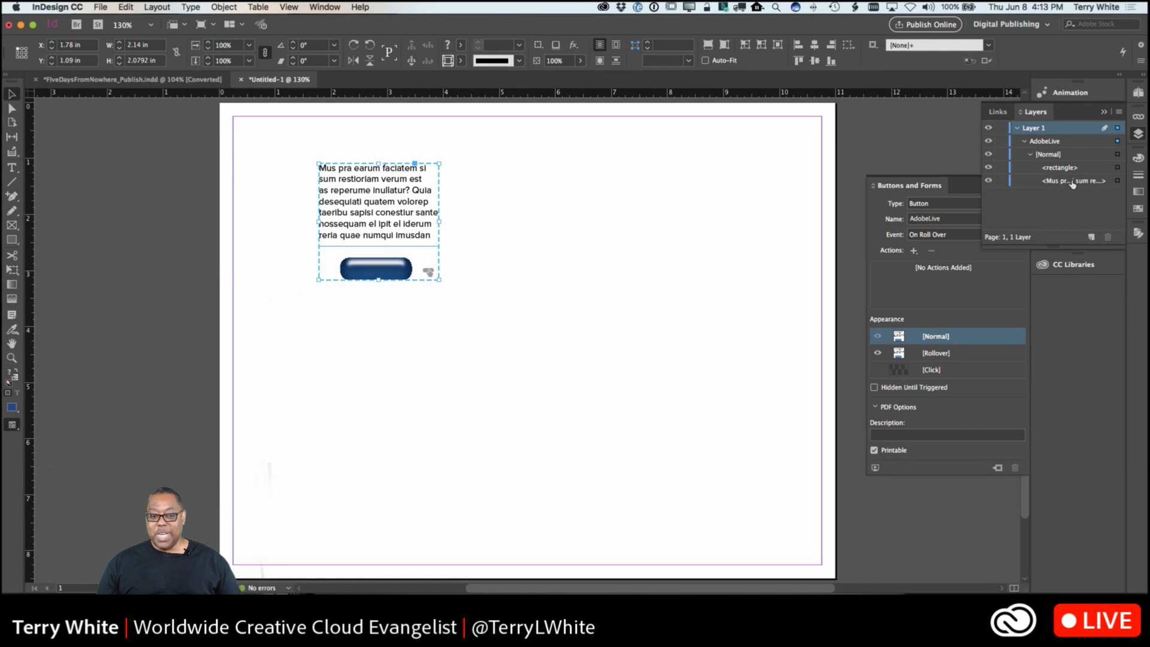
left_click(988, 182)
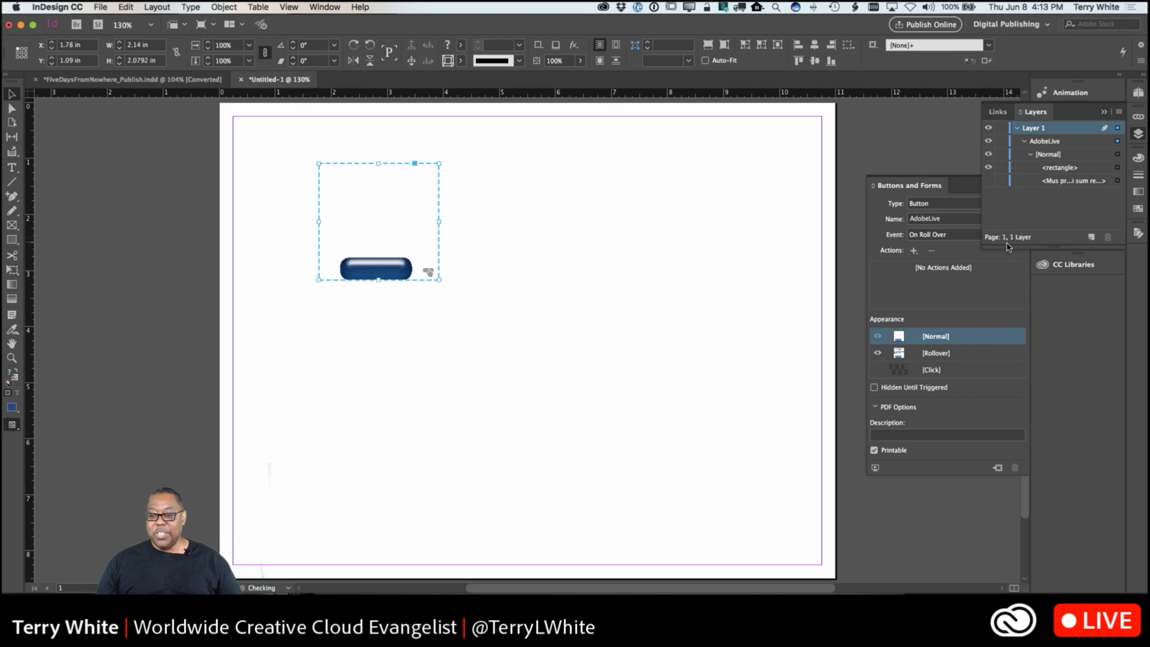
left_click(942, 355)
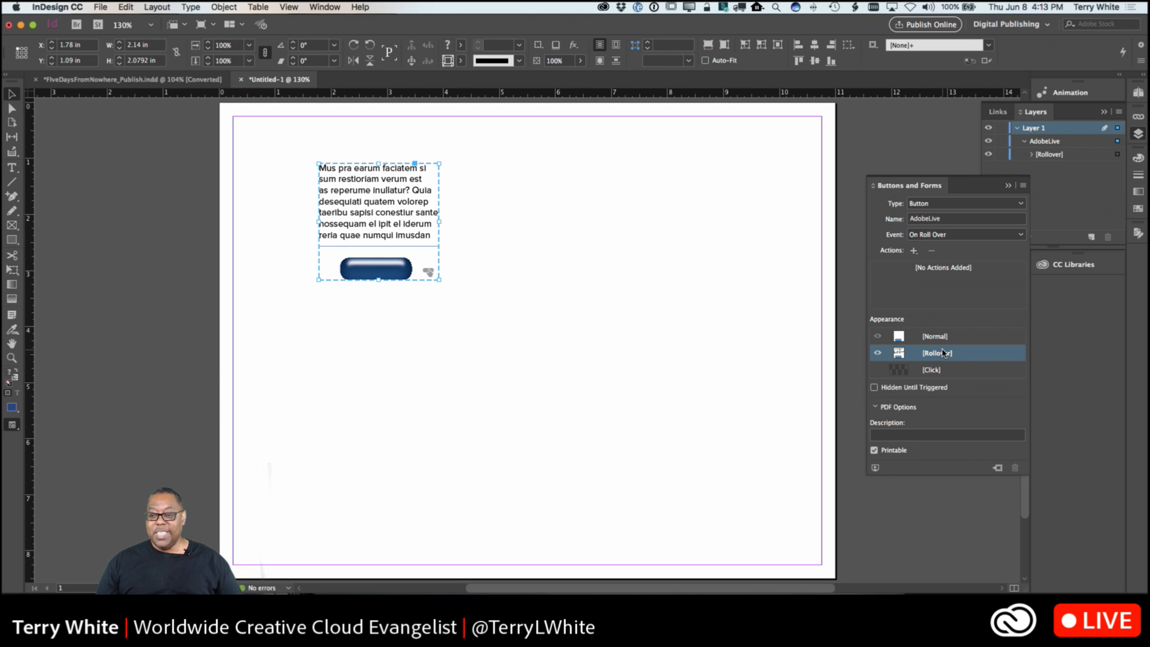
left_click(946, 343)
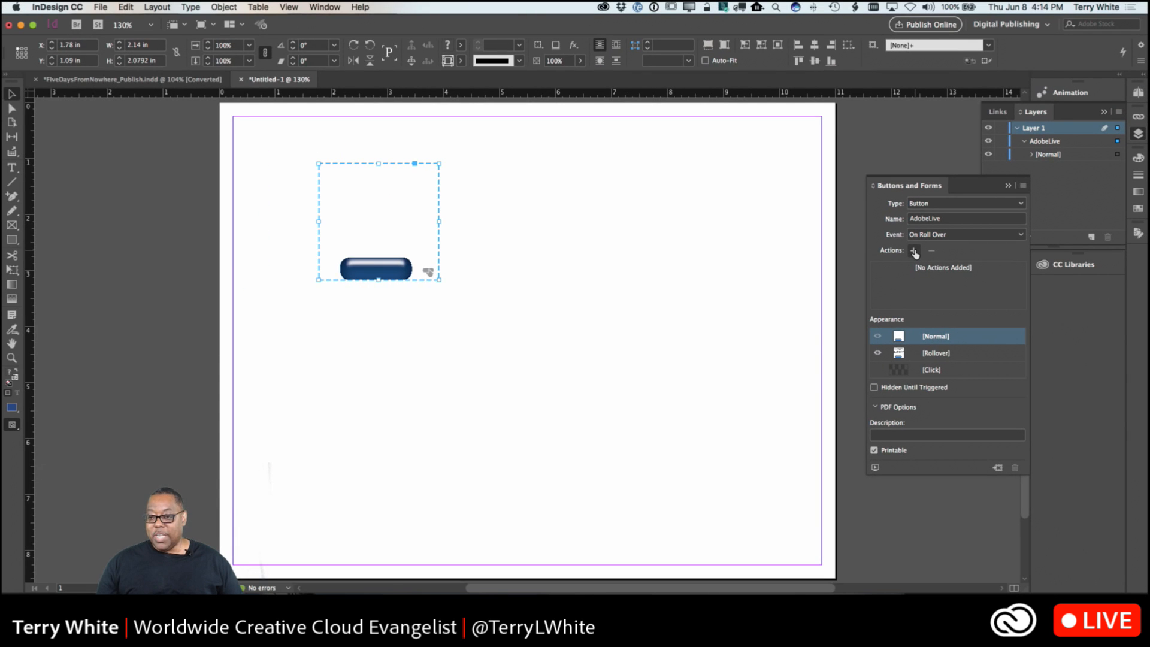
left_click(915, 247)
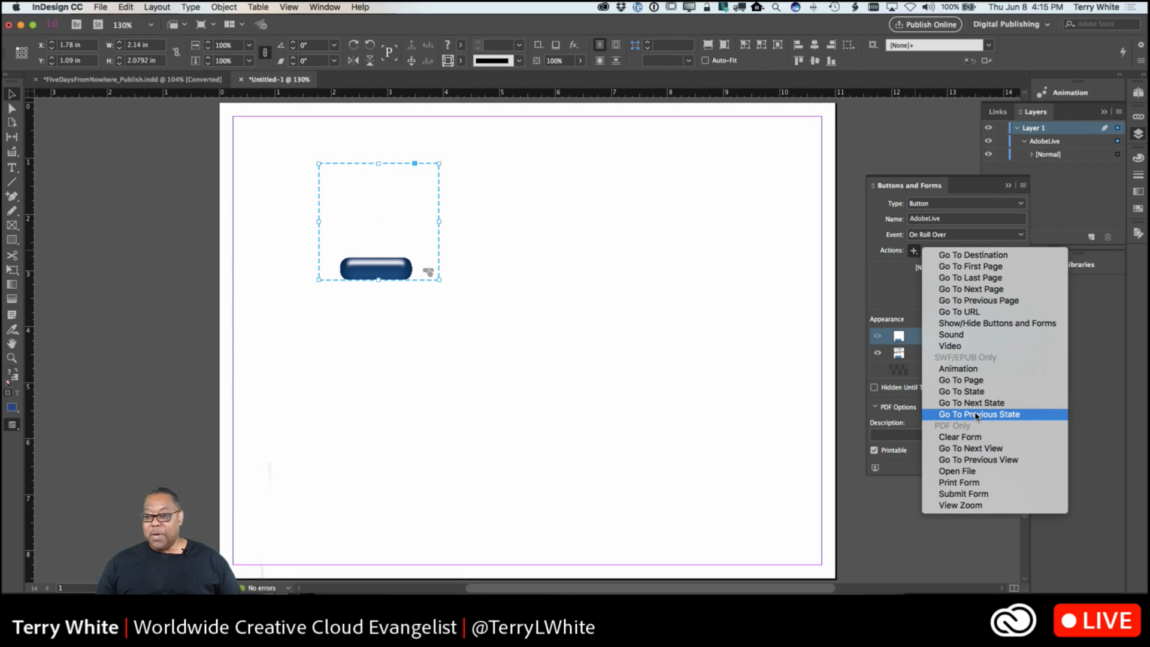
left_click(979, 313)
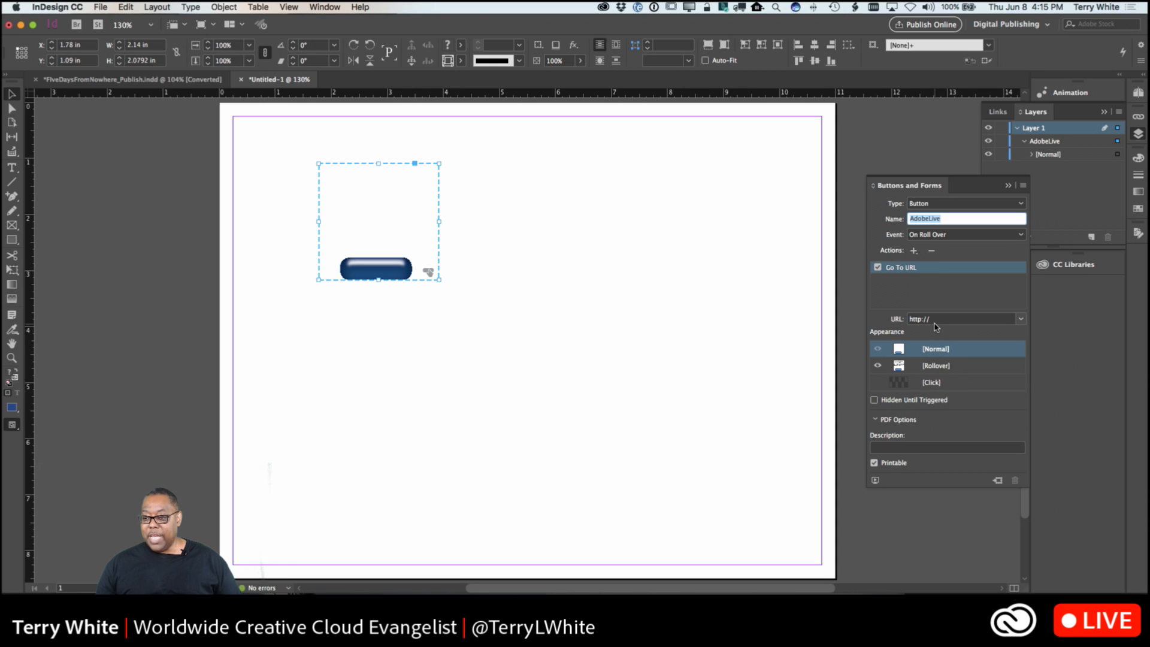
left_click(938, 321)
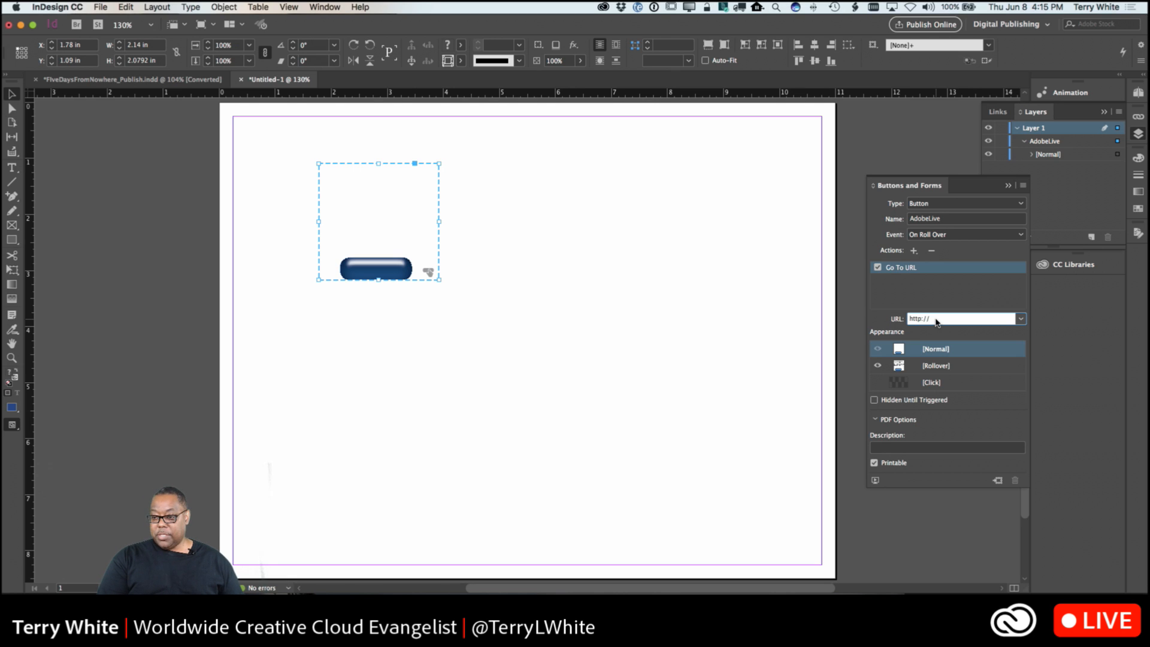
type("faceb")
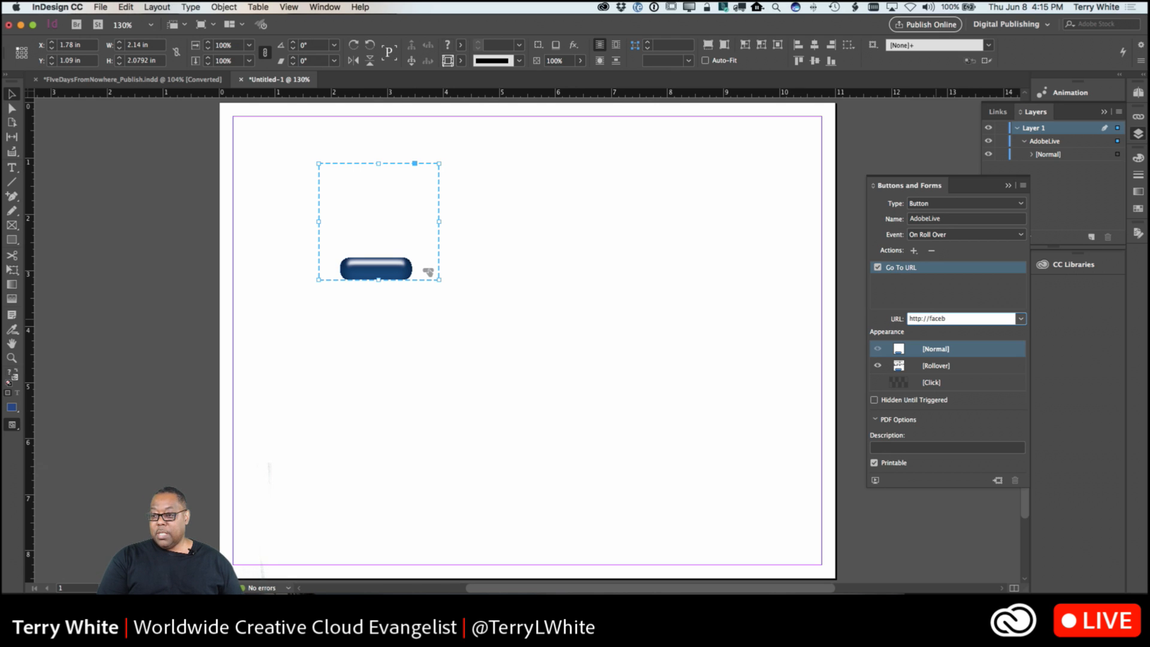
type("ook.com/indesign")
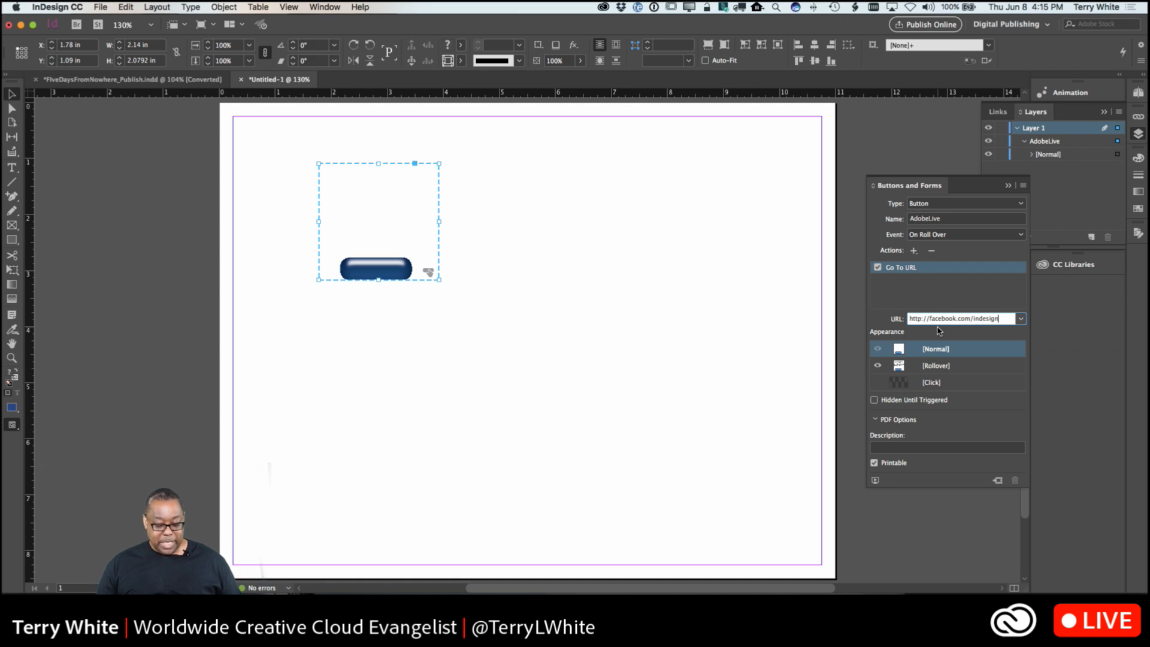
key("Return")
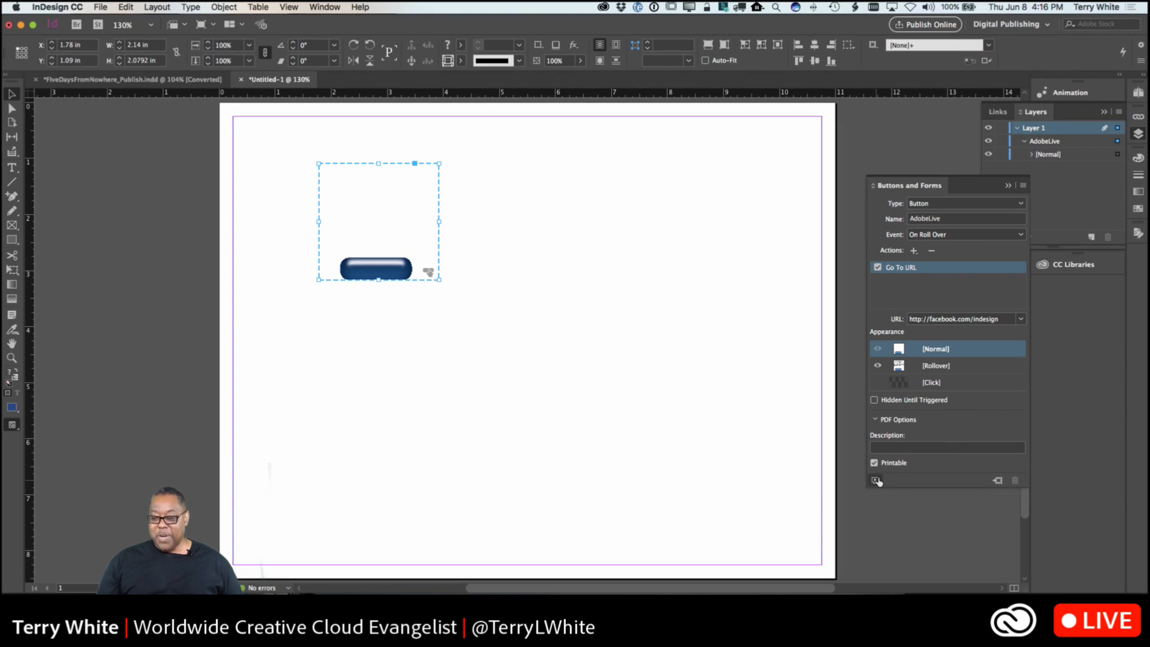
Preview the spread's interactivity, test the button's rollover link, and return from the browser to InDesign
left_click(875, 480)
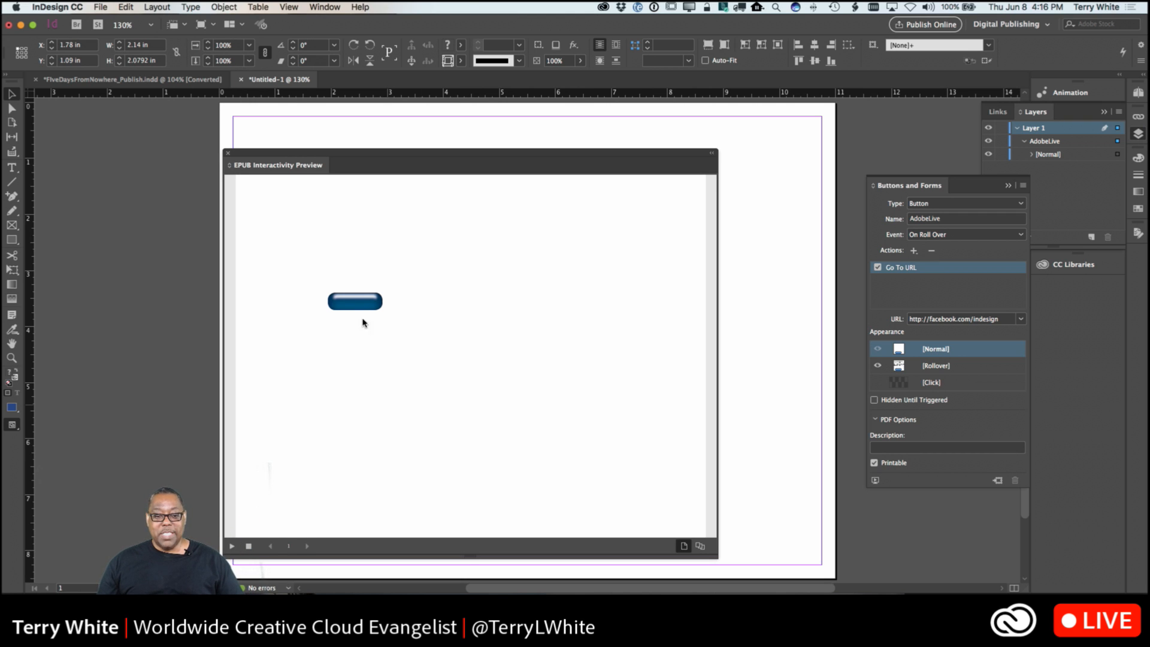
mouse_move(359, 307)
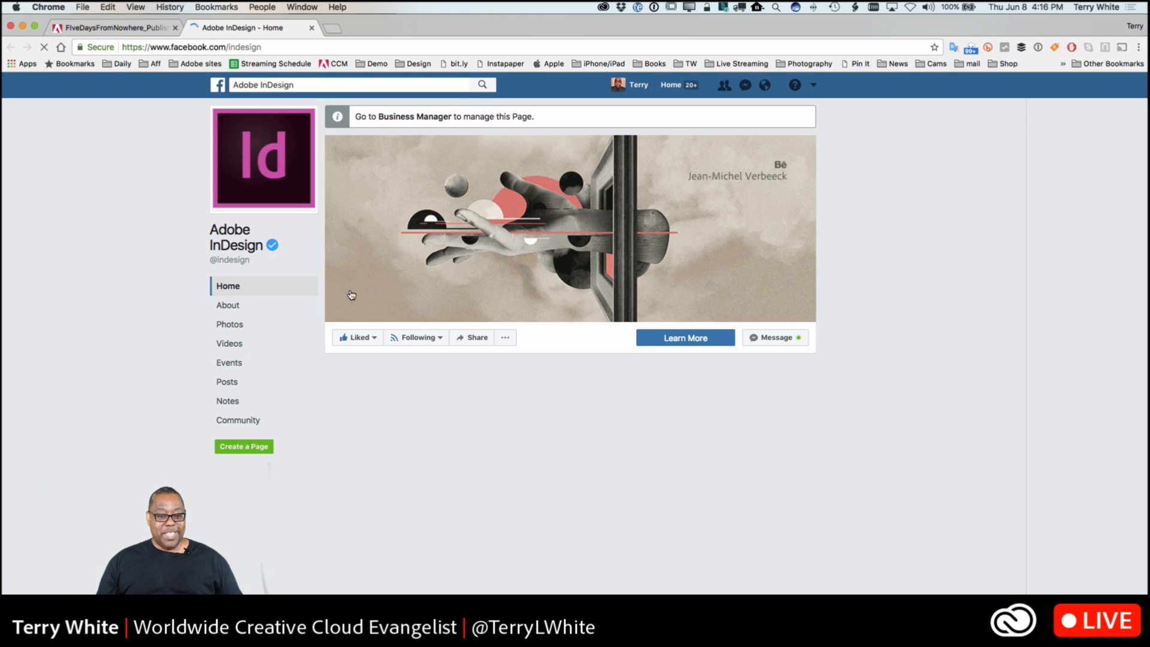
key("super+Tab")
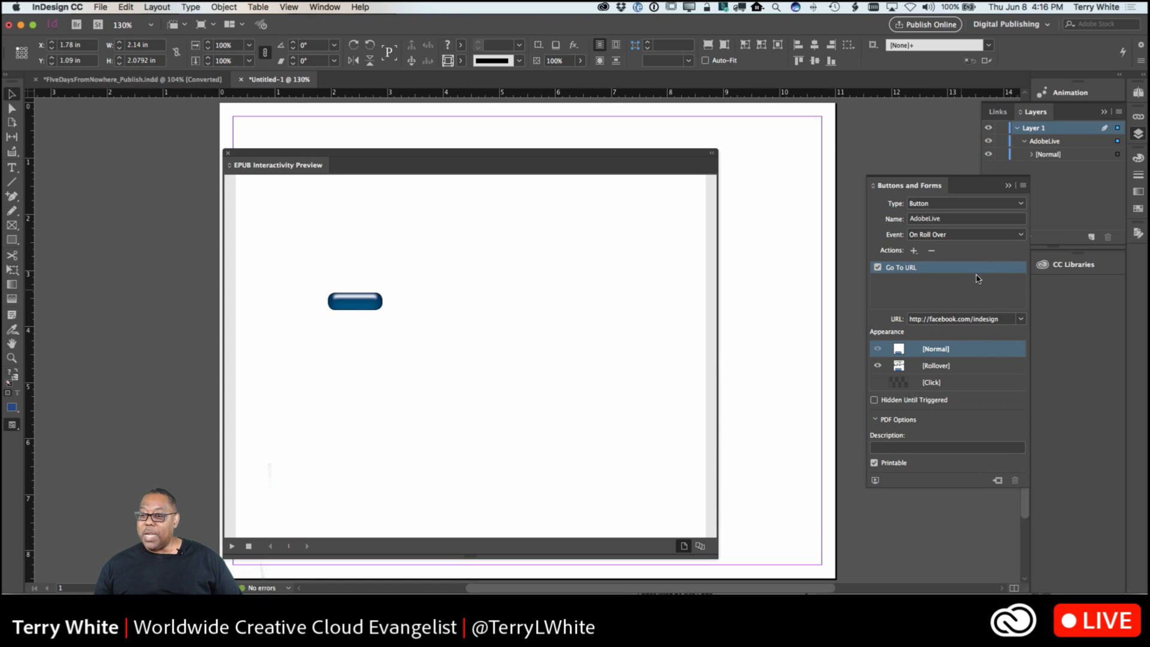
left_click(997, 240)
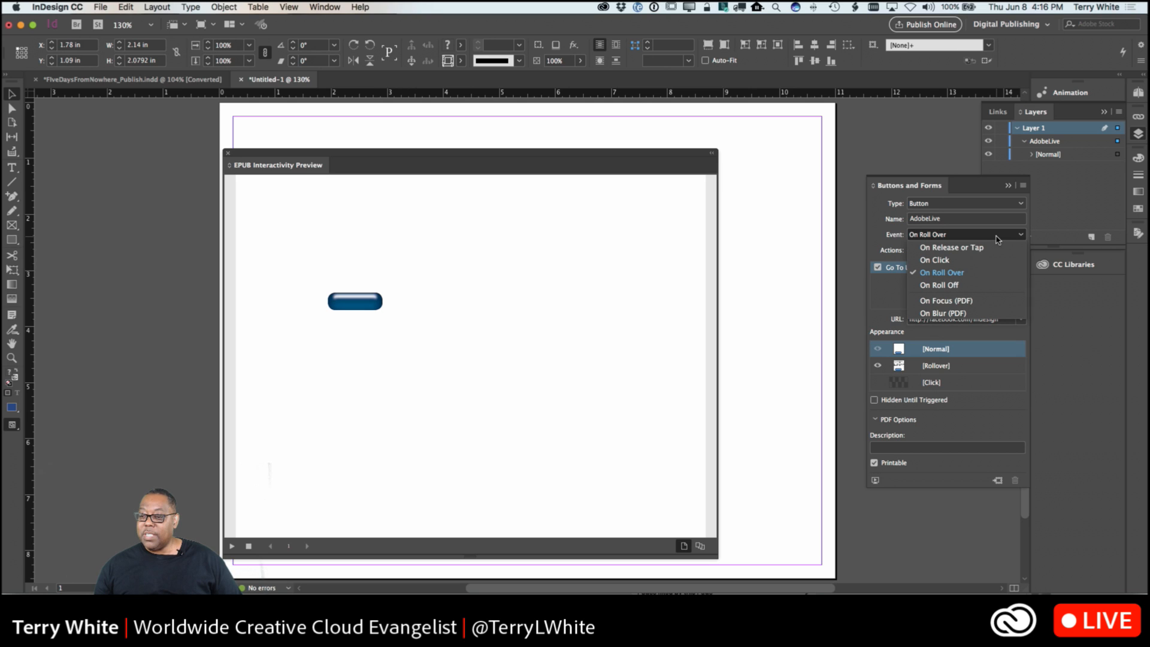
left_click(994, 260)
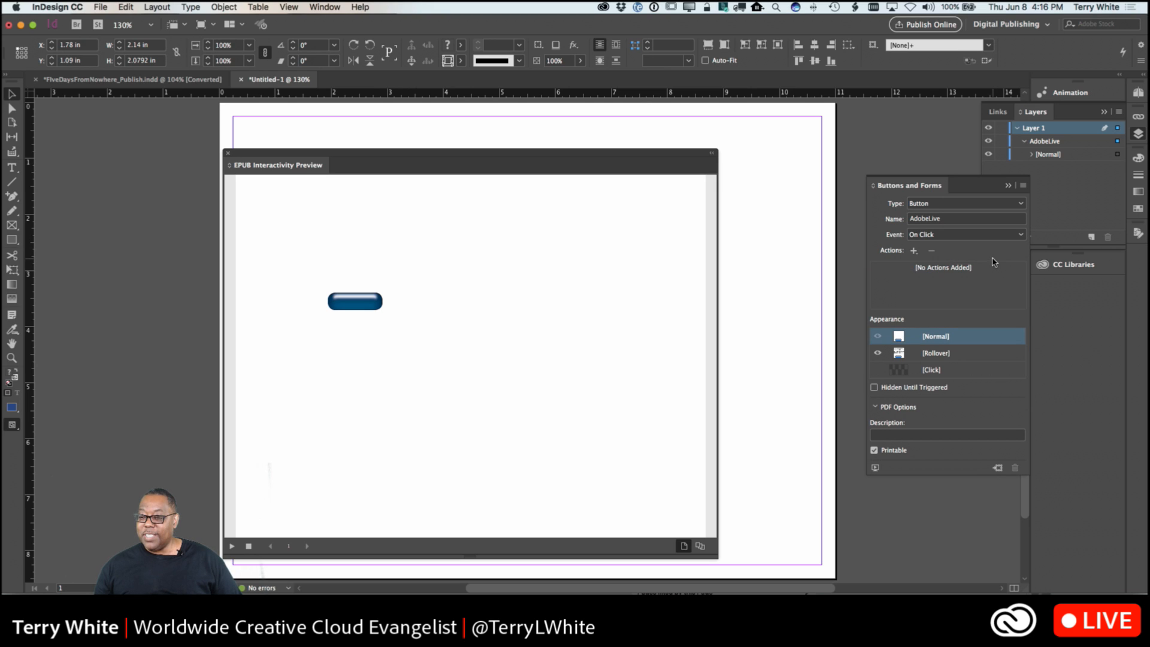
left_click(914, 251)
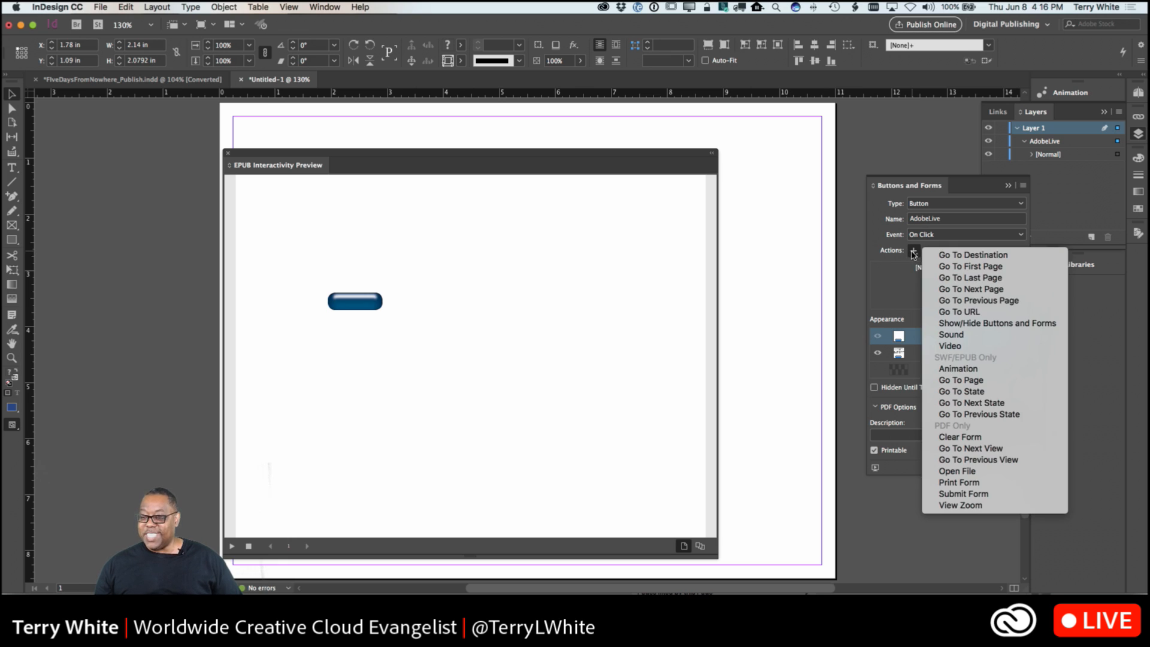
left_click(956, 312)
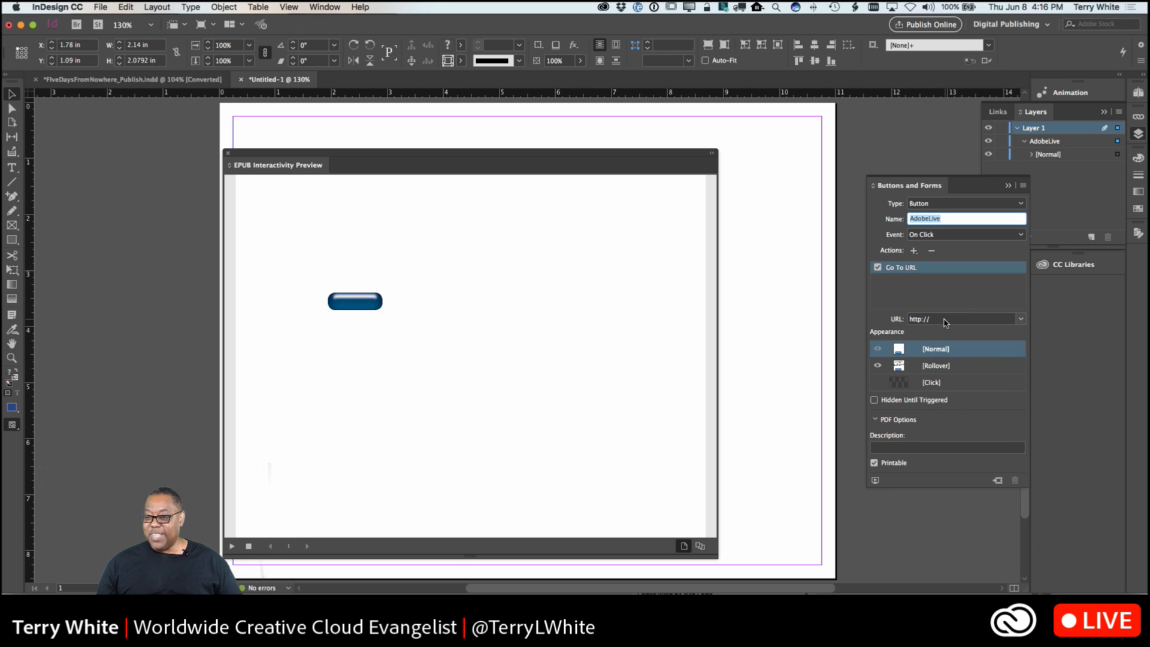
left_click(944, 322)
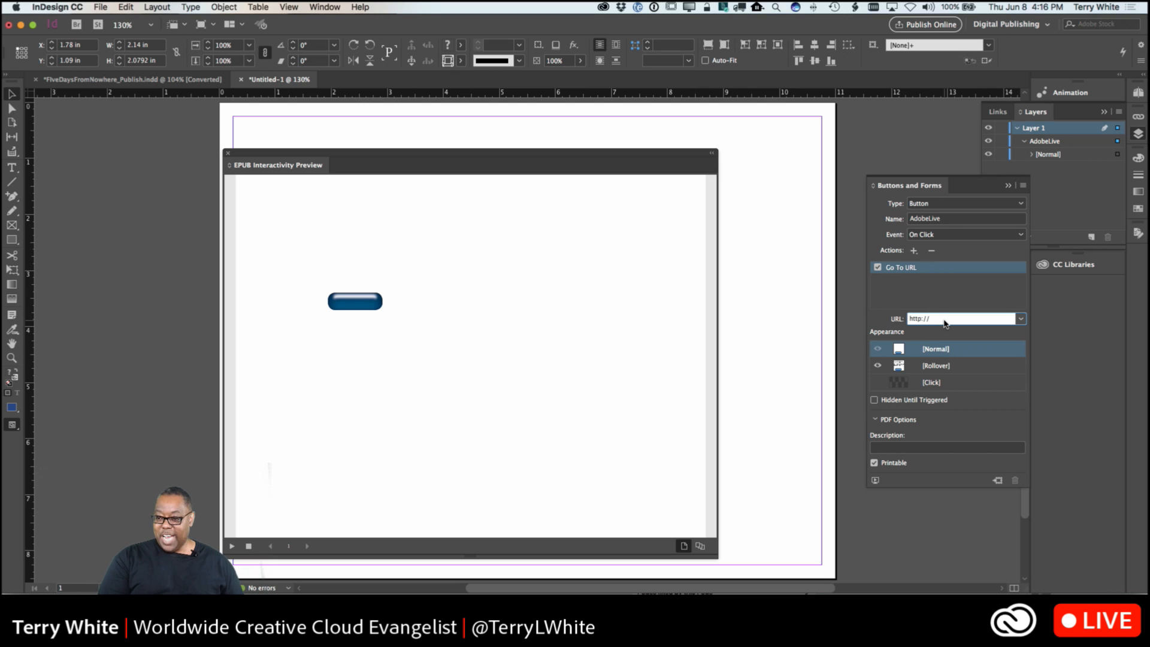
type("facebook")
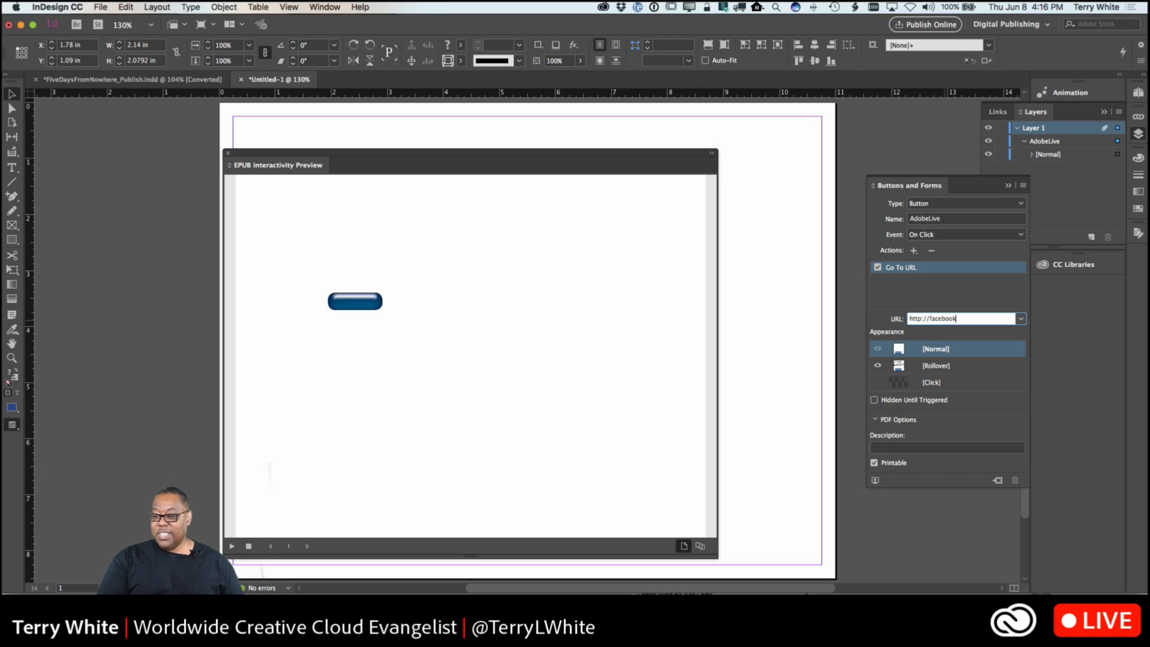
type(".com")
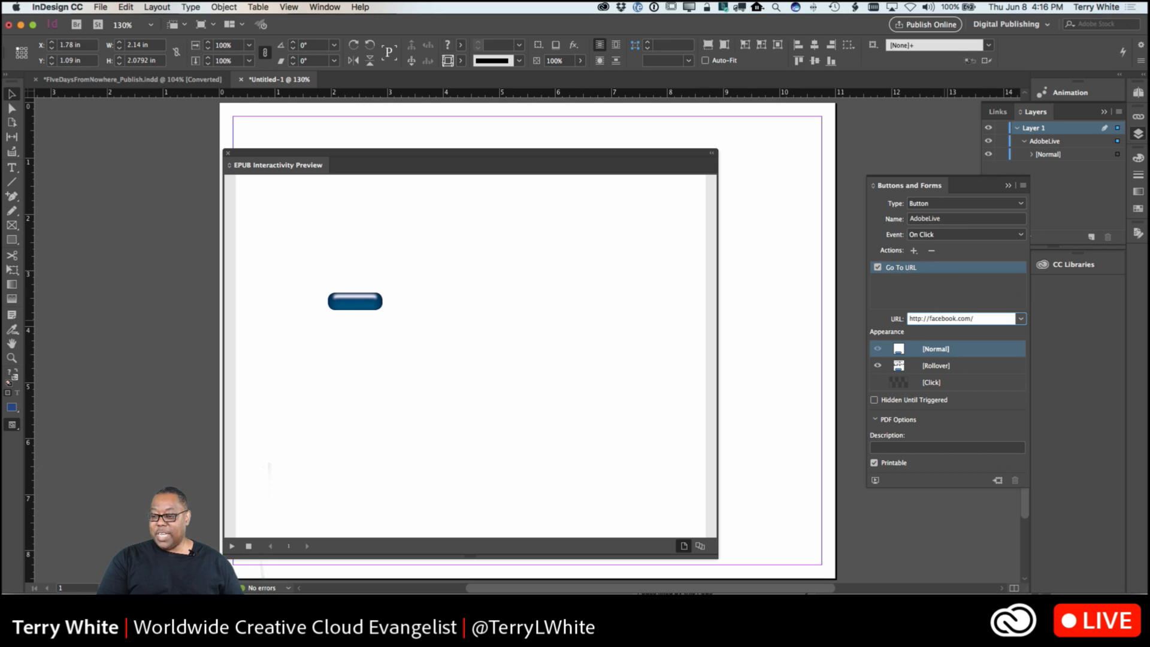
type("/indesign")
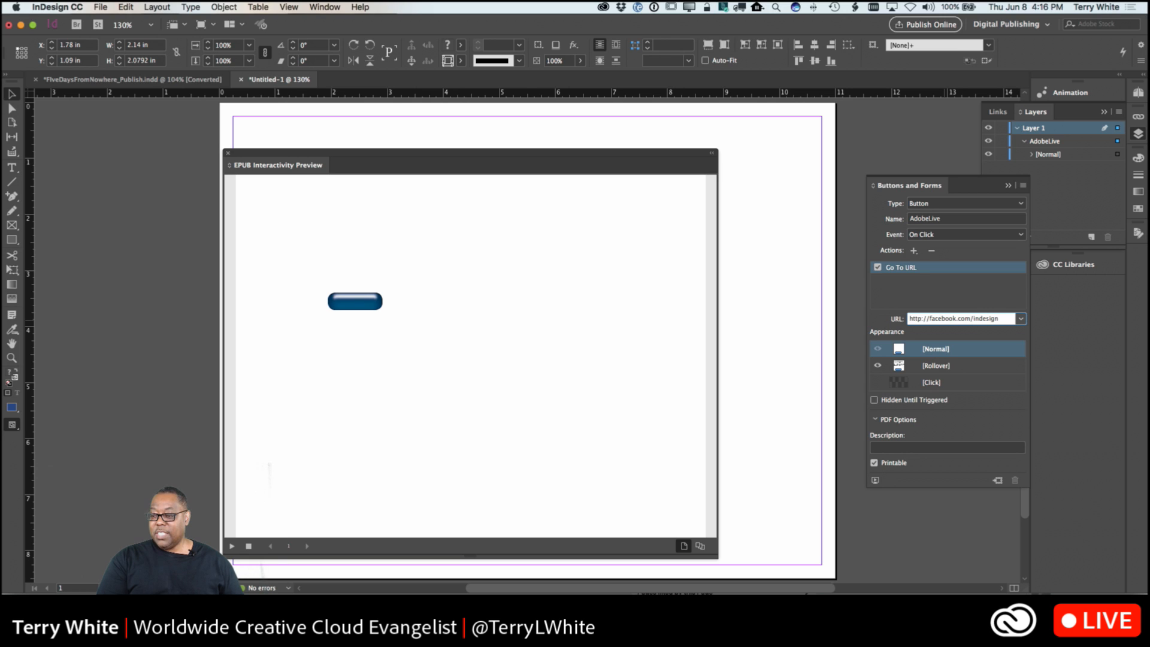
key("Return")
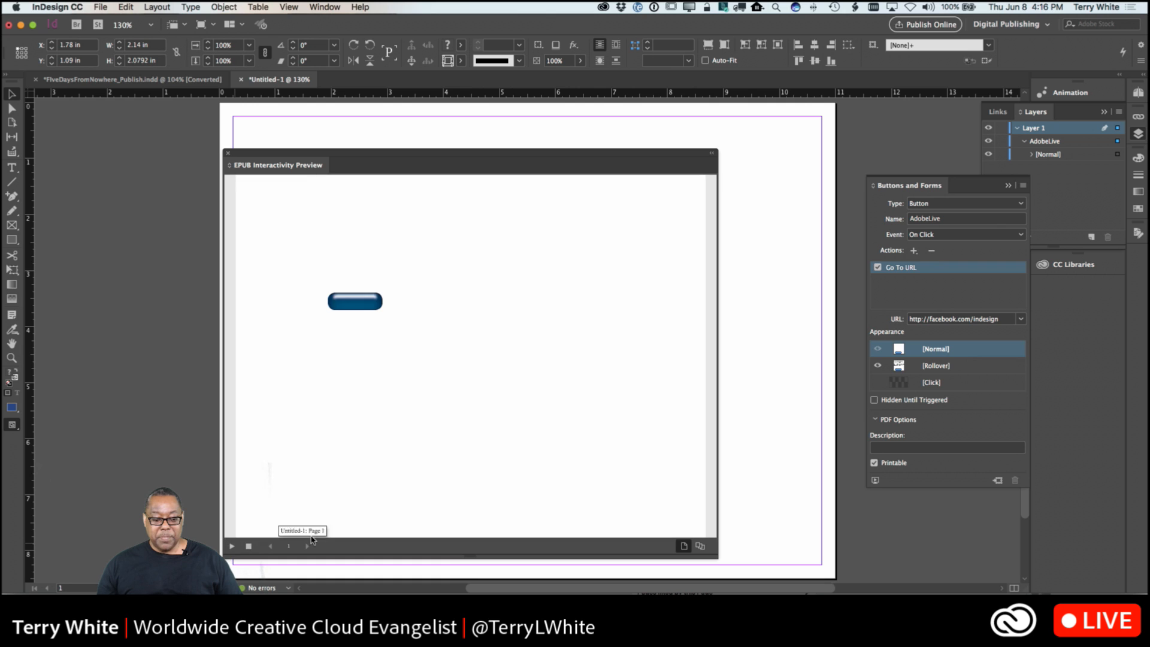
Test the button's link in the open interactivity preview, return from the browser to InDesign, and close the preview
left_click(356, 302)
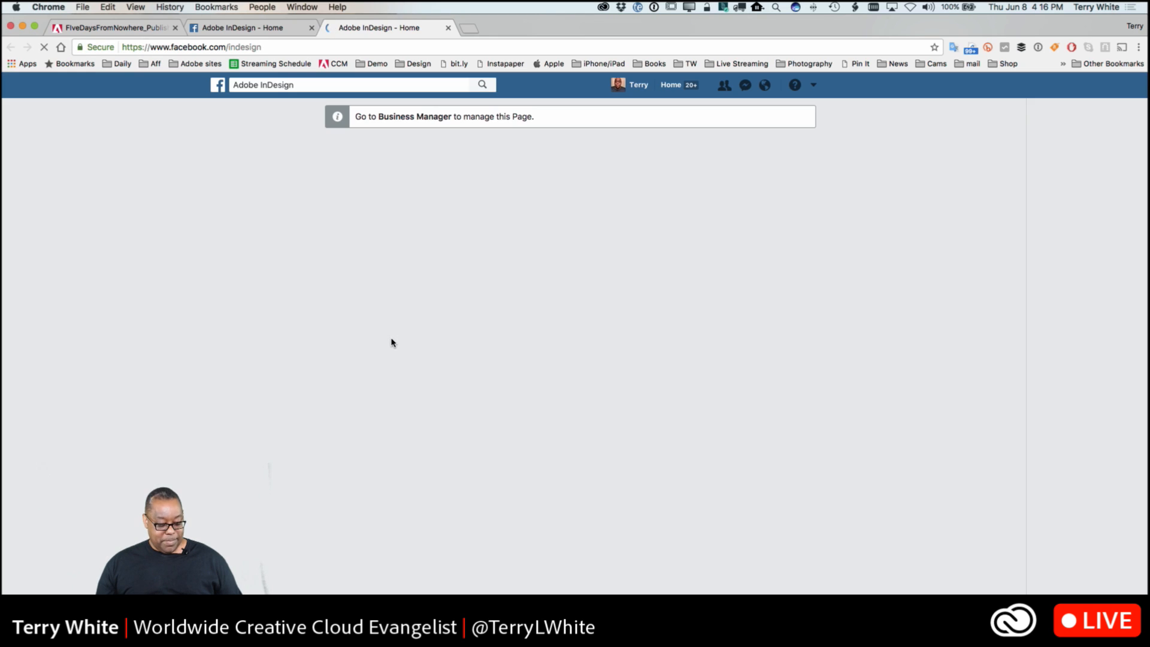
key("super+Tab")
left_click(379, 305)
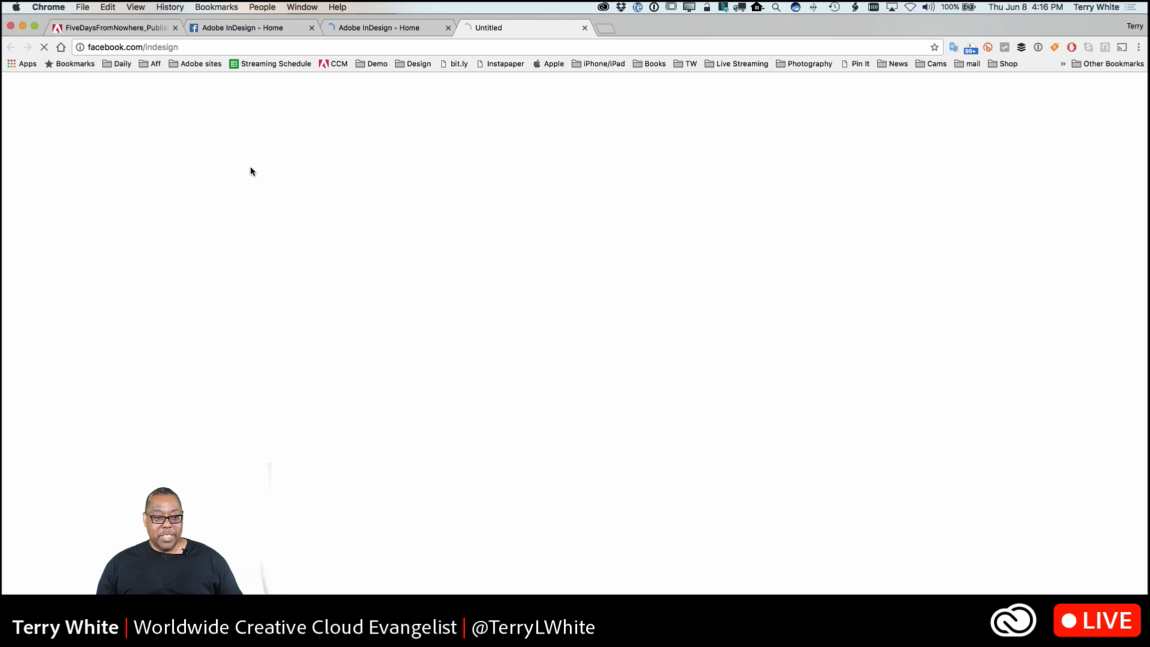
key("super+Tab")
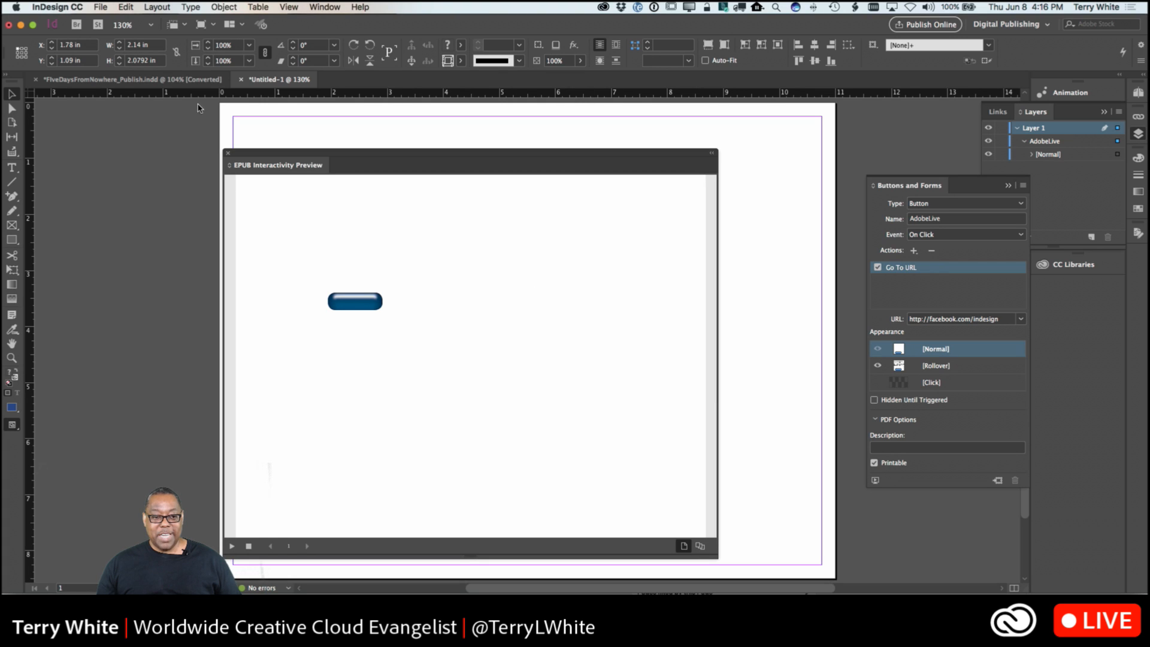
left_click(226, 152)
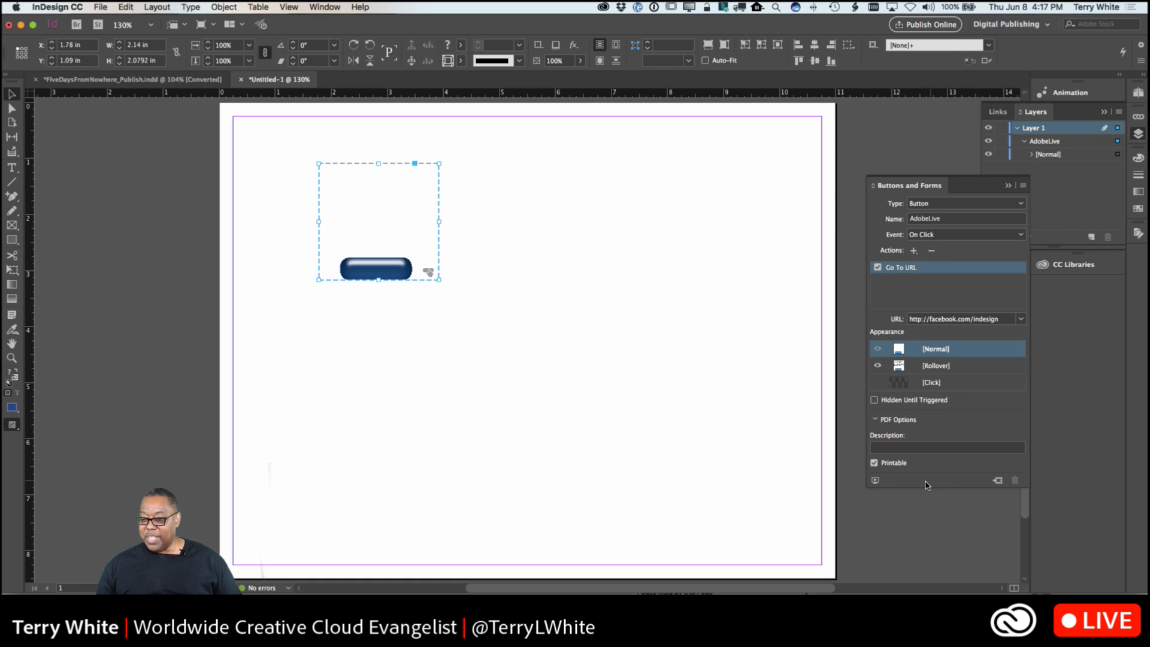
Generate a fresh EPUB preview of the spread, retest the button's link, then close the preview and deselect the button
left_click(876, 481)
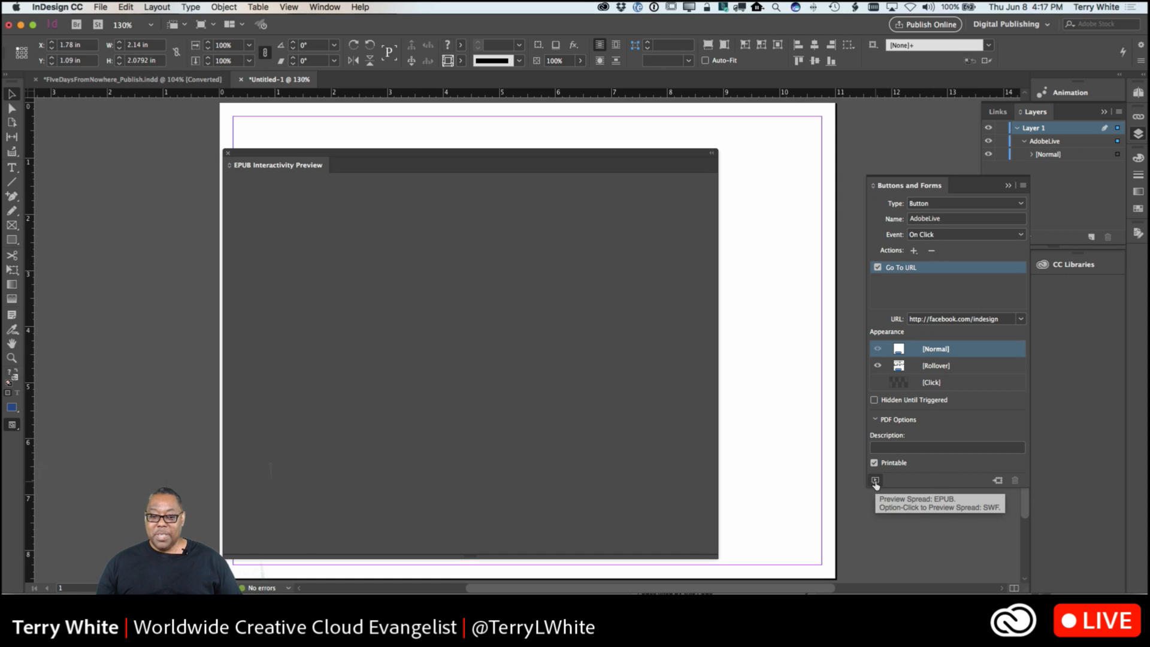
left_click(354, 301)
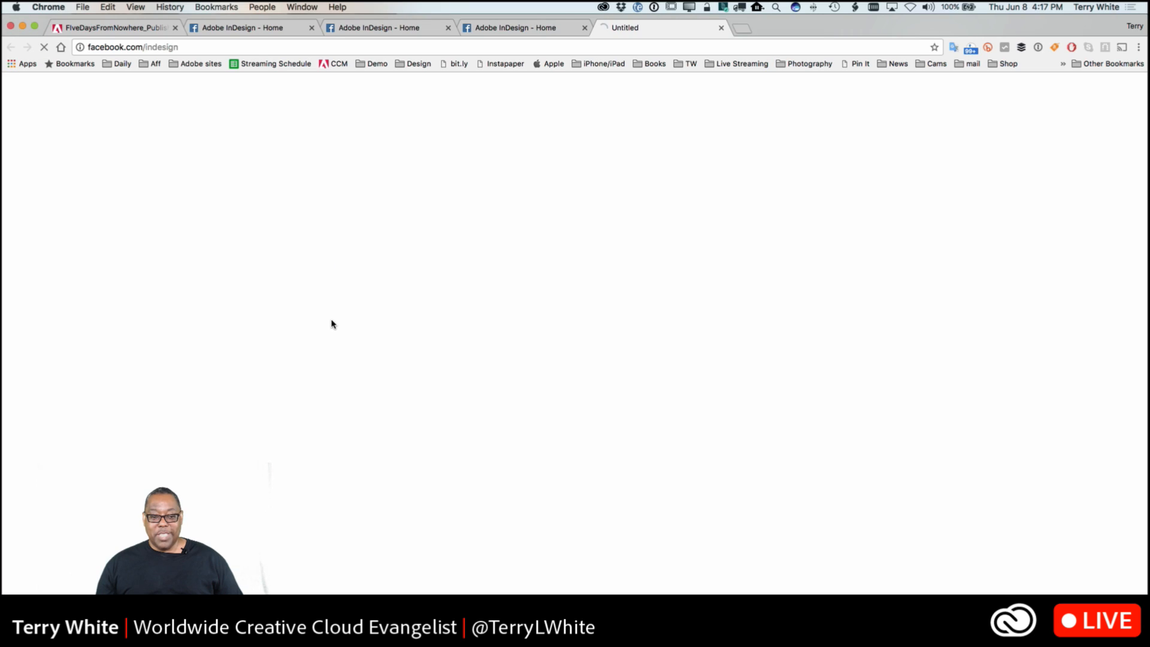
key("super+Tab")
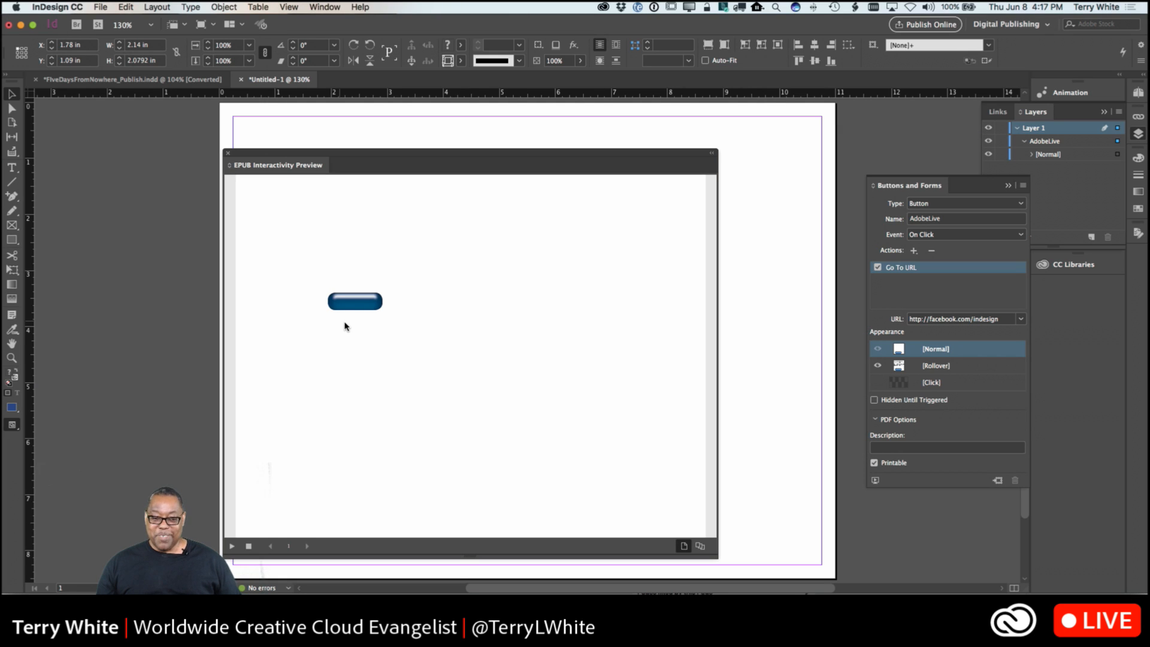
left_click(355, 310)
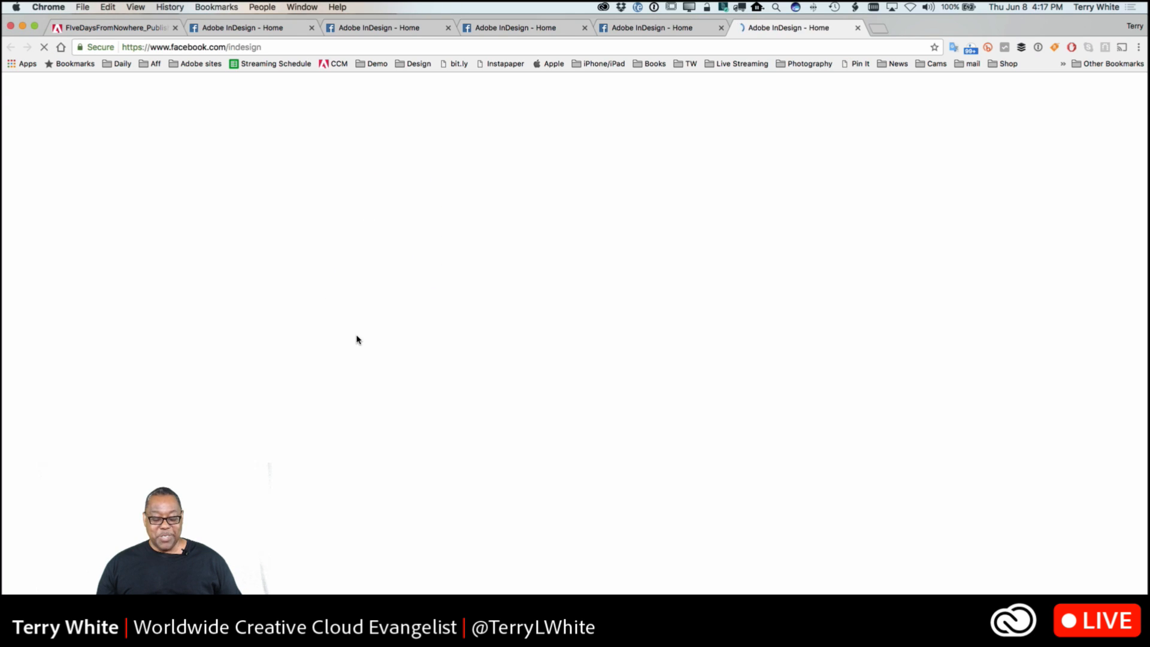
key("super+Tab")
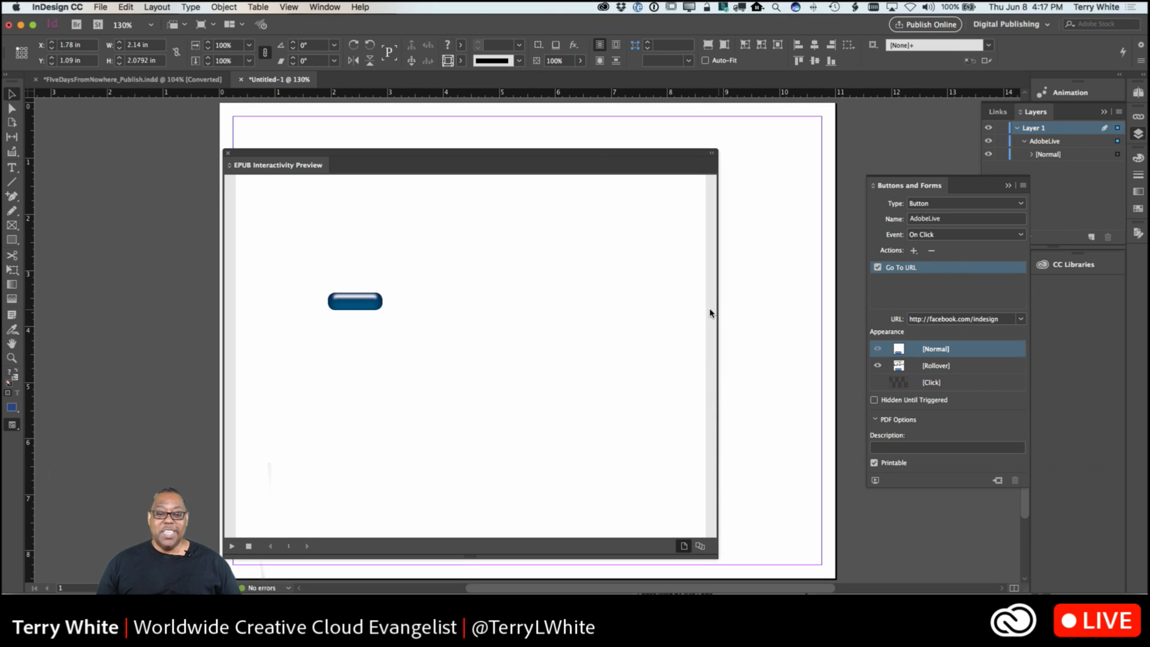
left_click(354, 301)
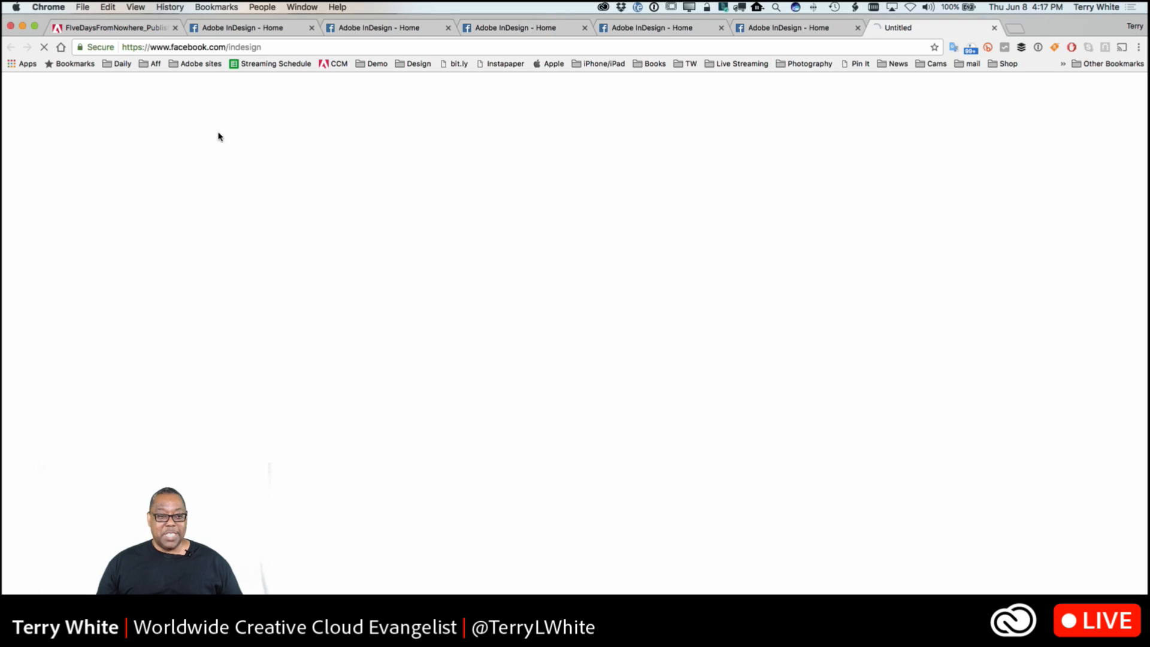
key("super+Tab")
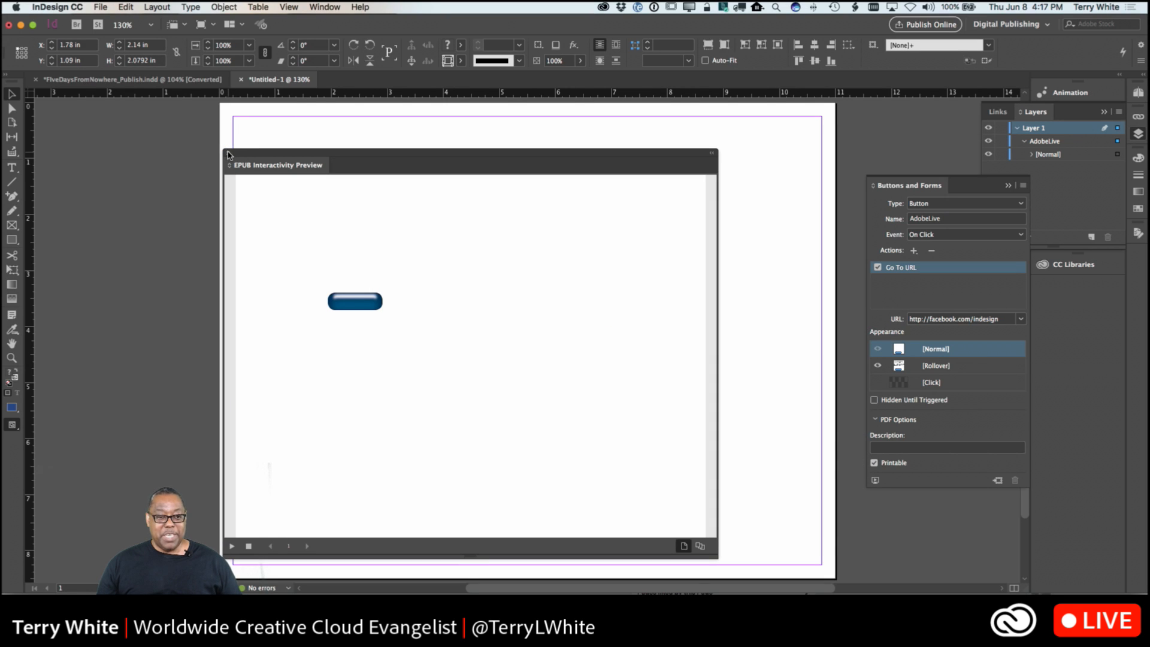
left_click(227, 154)
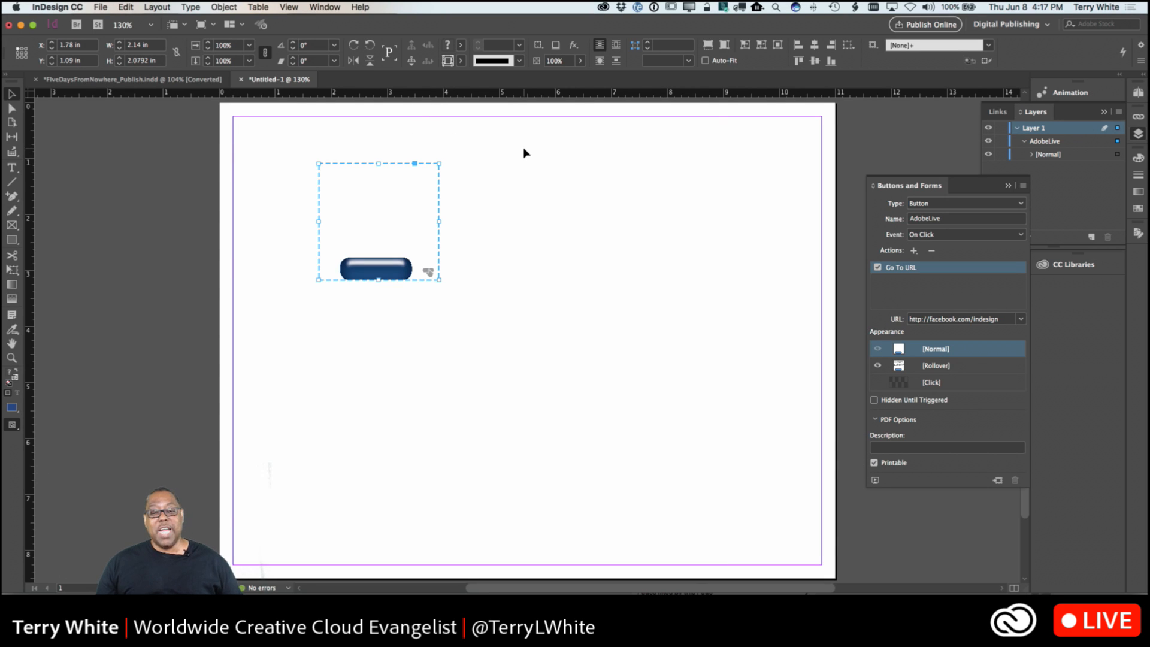
left_click(609, 150)
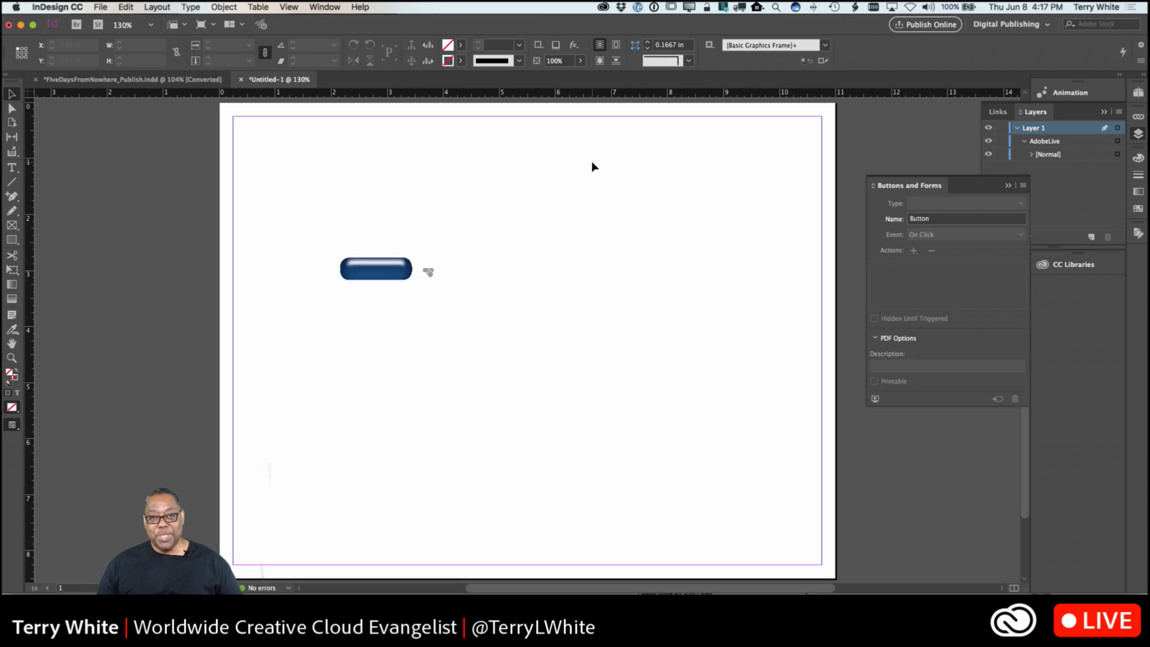
left_click(101, 8)
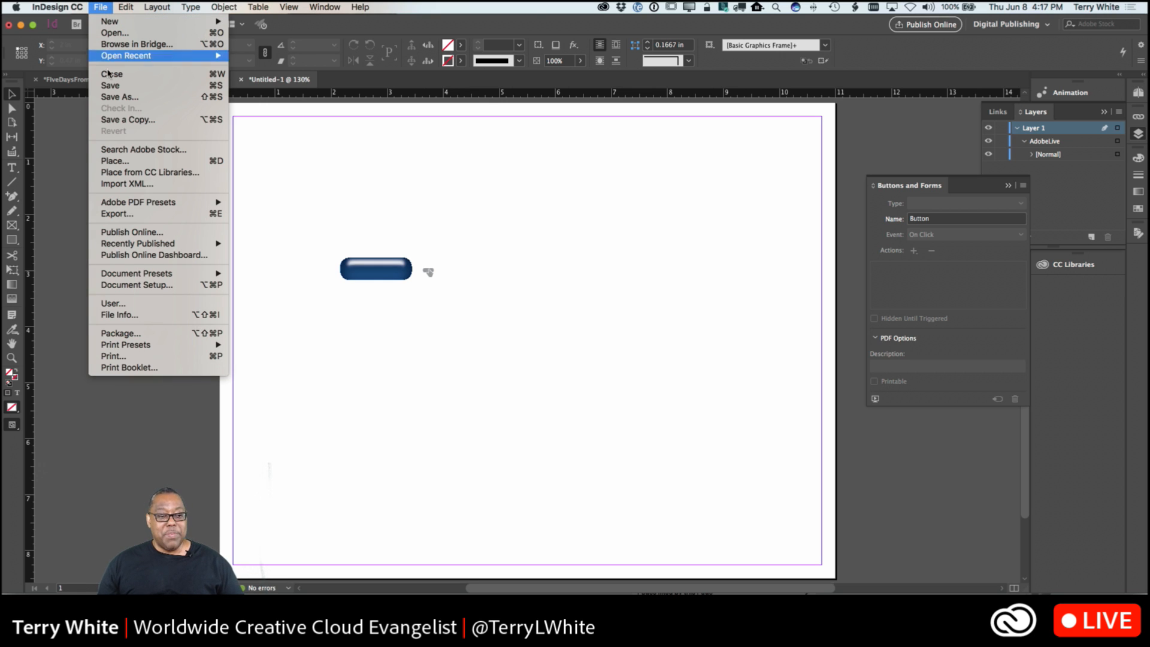
left_click(121, 218)
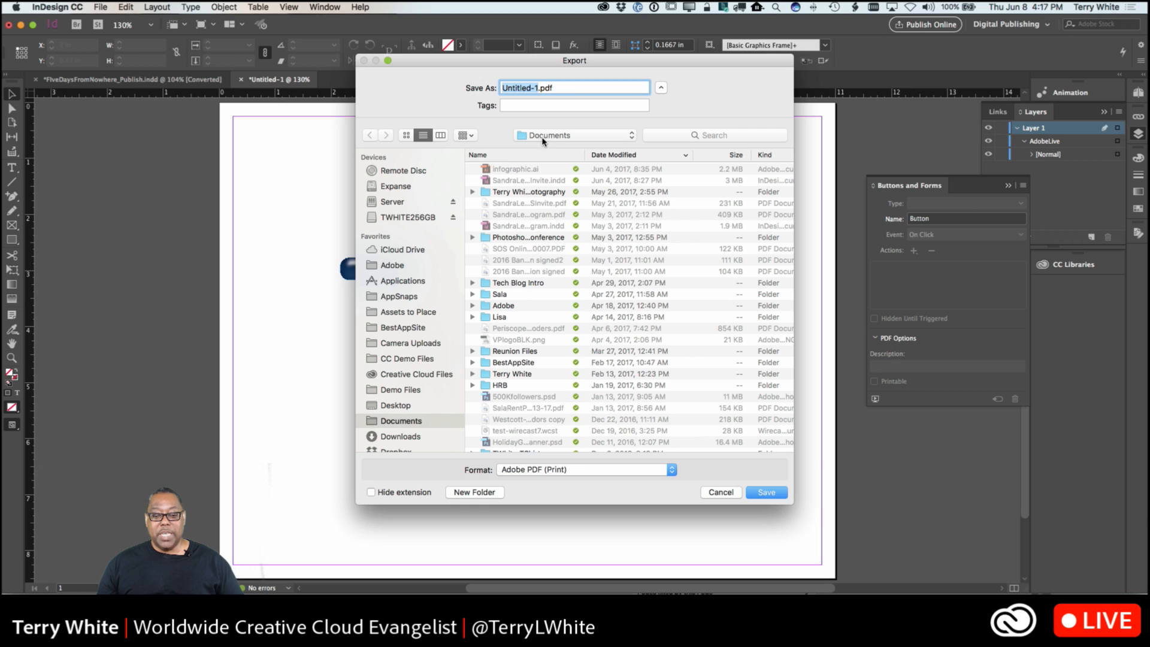
left_click(559, 470)
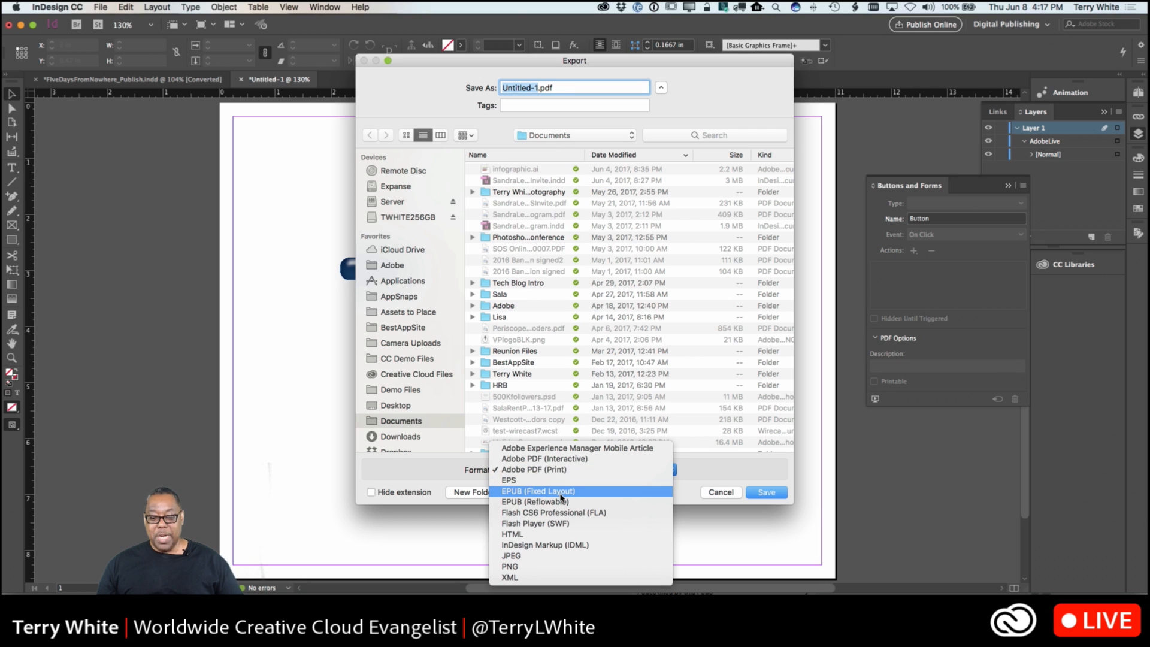
left_click(560, 491)
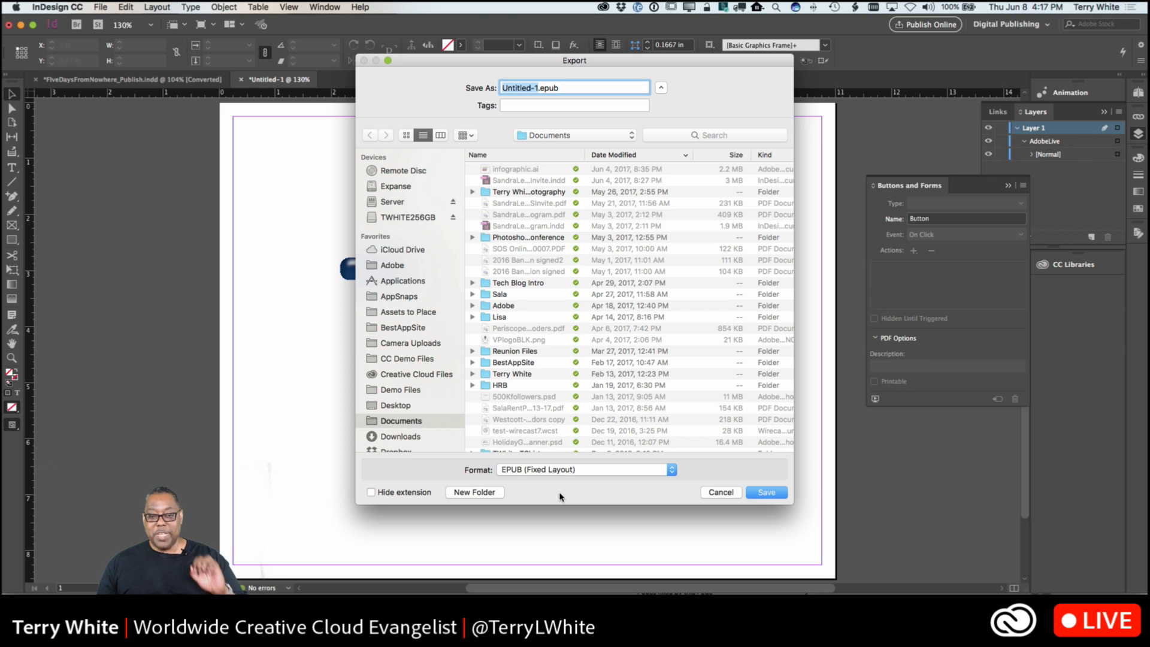
left_click(720, 493)
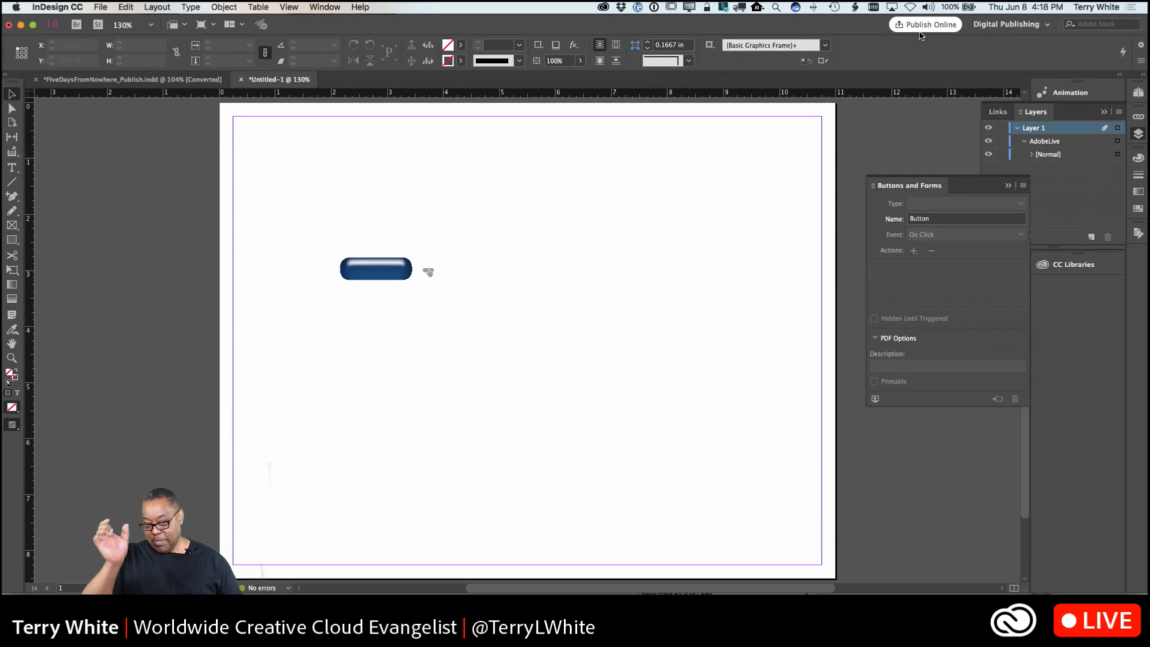
Publish the document online as a new document titled AdobeLiveTest
left_click(99, 6)
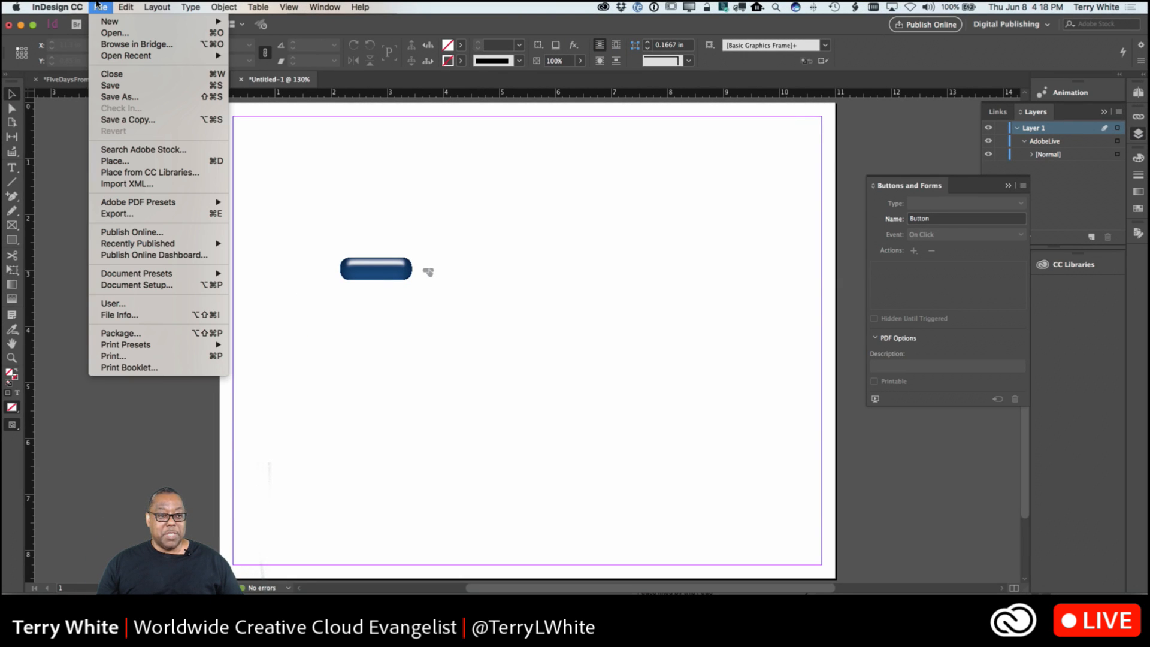
left_click(146, 237)
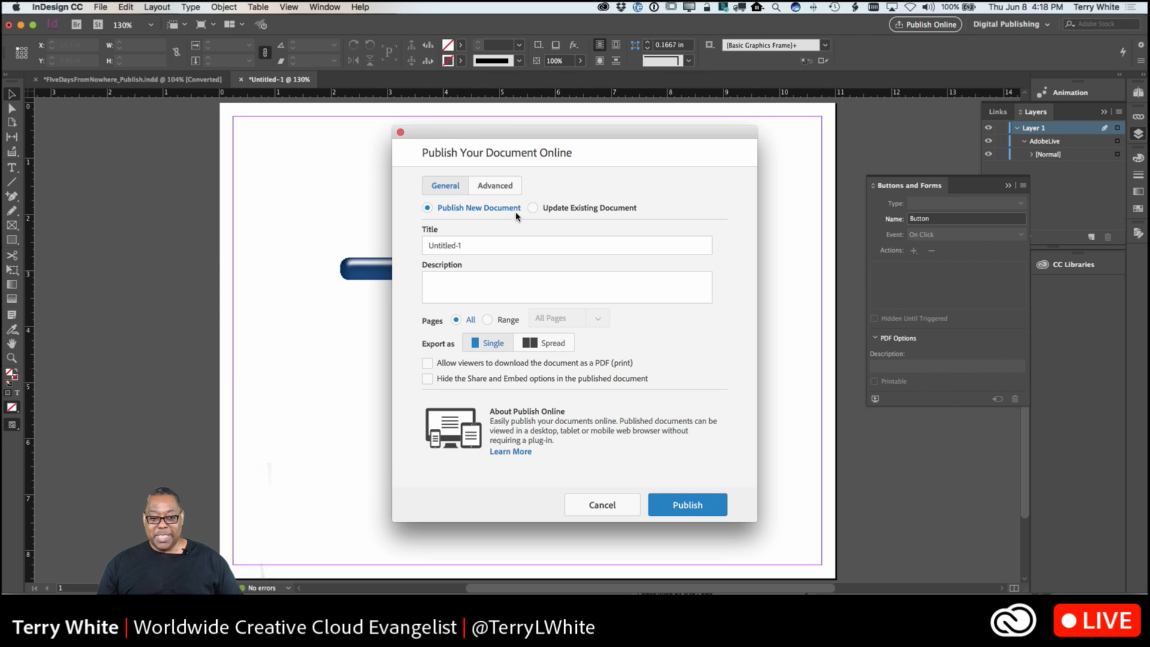
triple_click(466, 247)
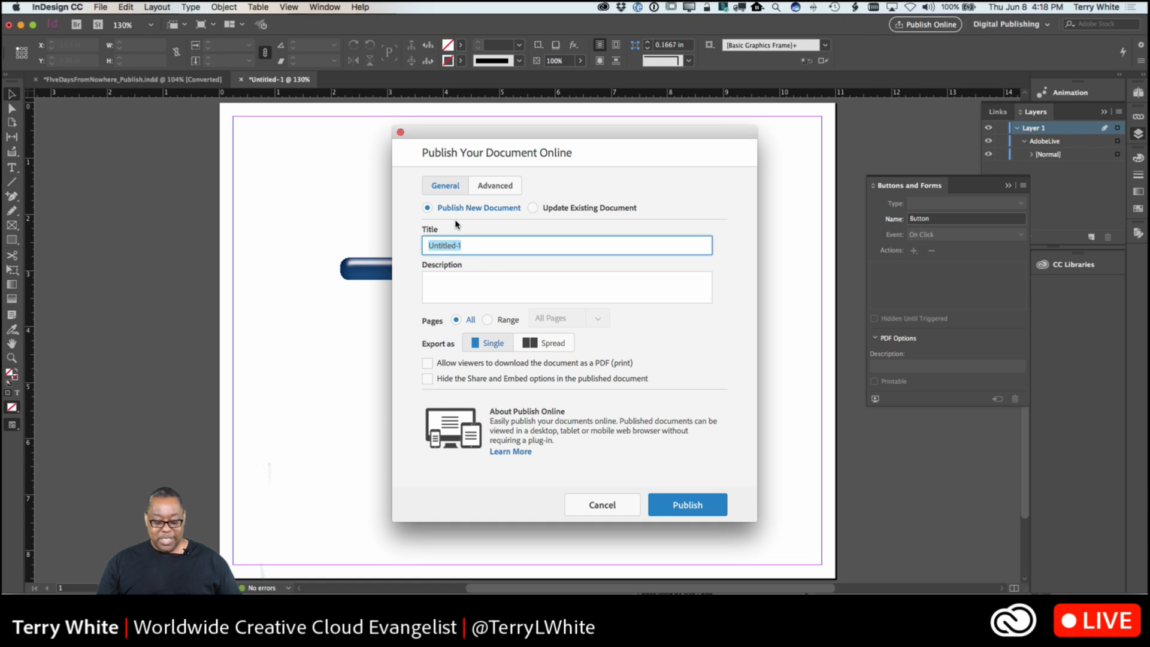
type("AdobeL")
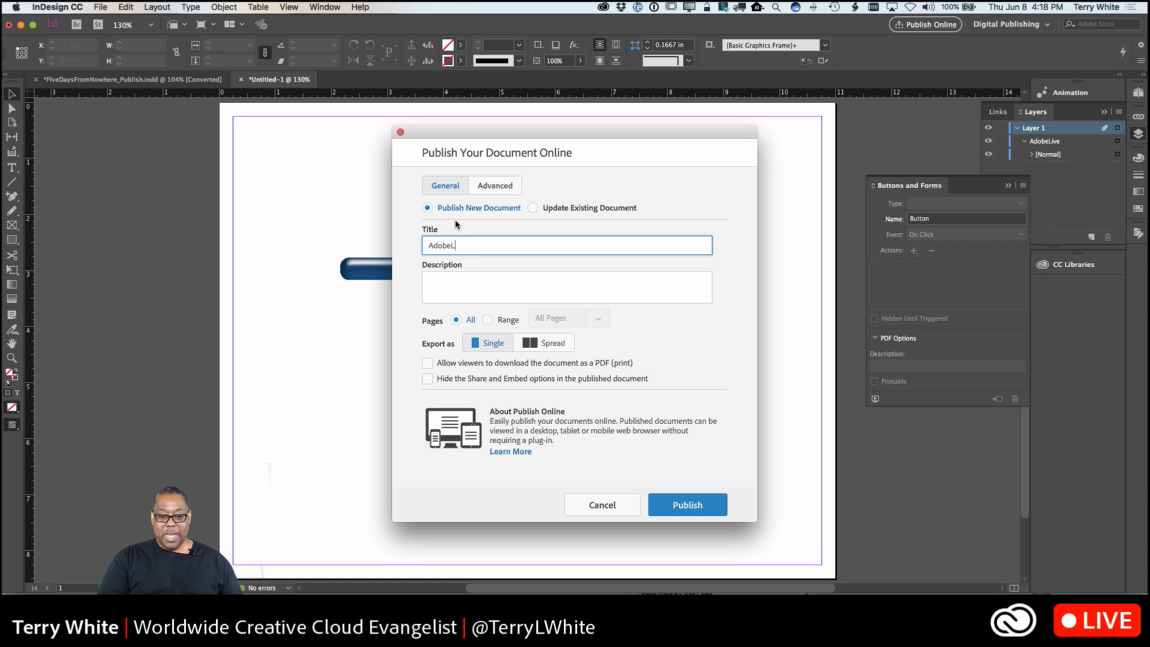
type("iveTest")
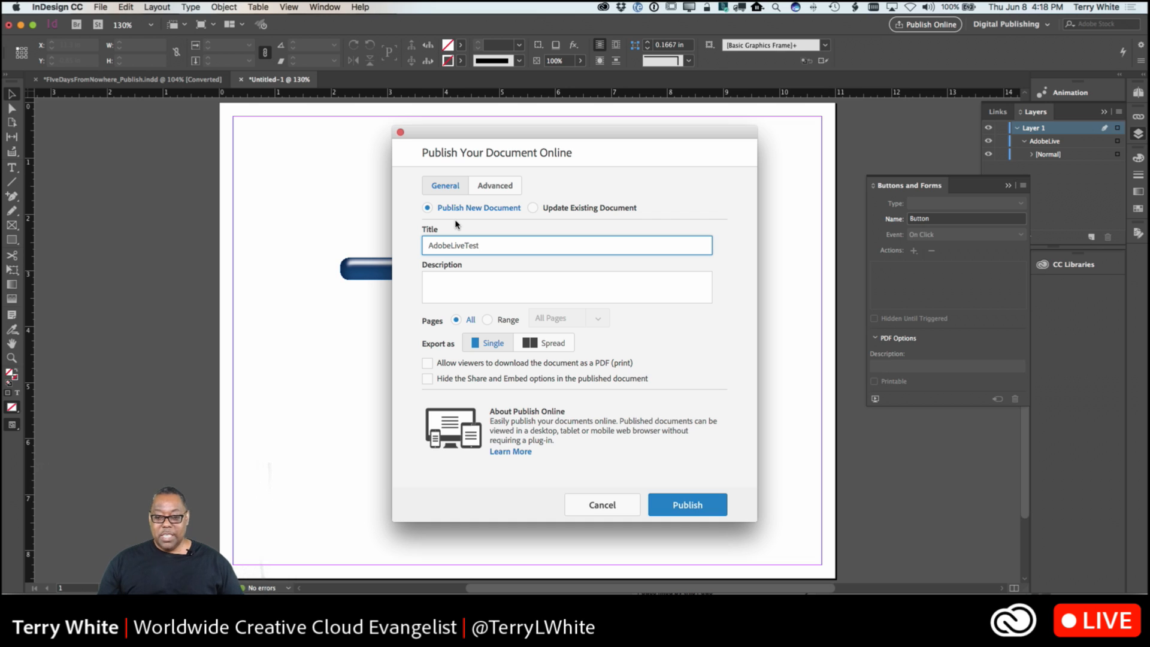
left_click(674, 494)
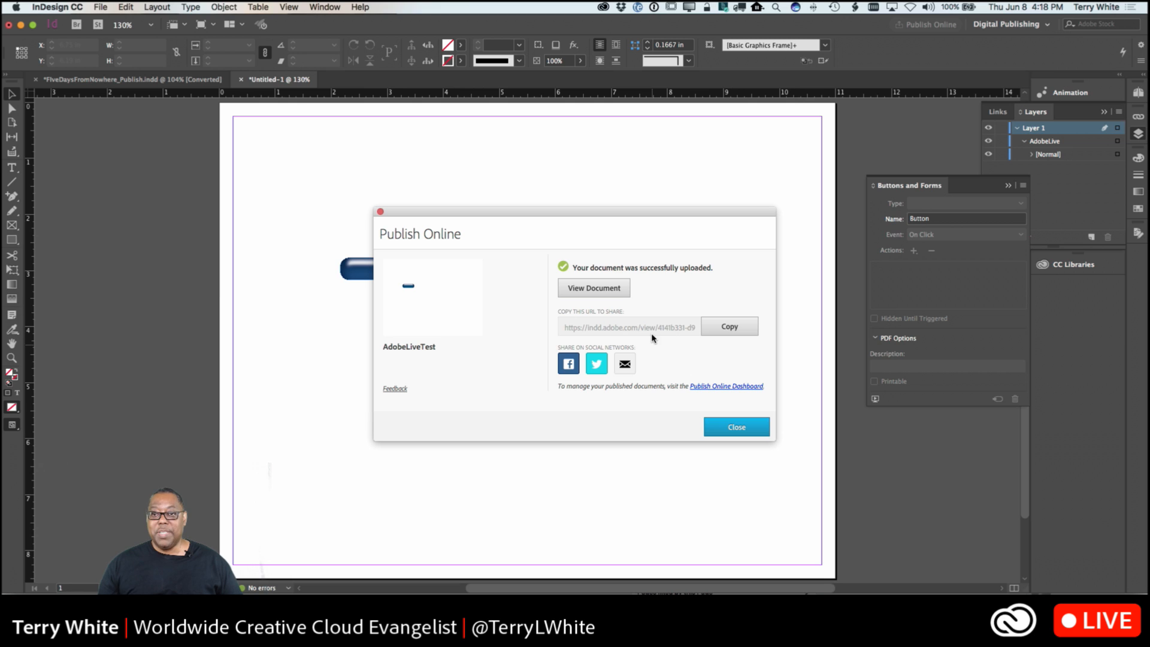
View the published AdobeLiveTest document in the browser and test its button's rollover text and click link
left_click(603, 290)
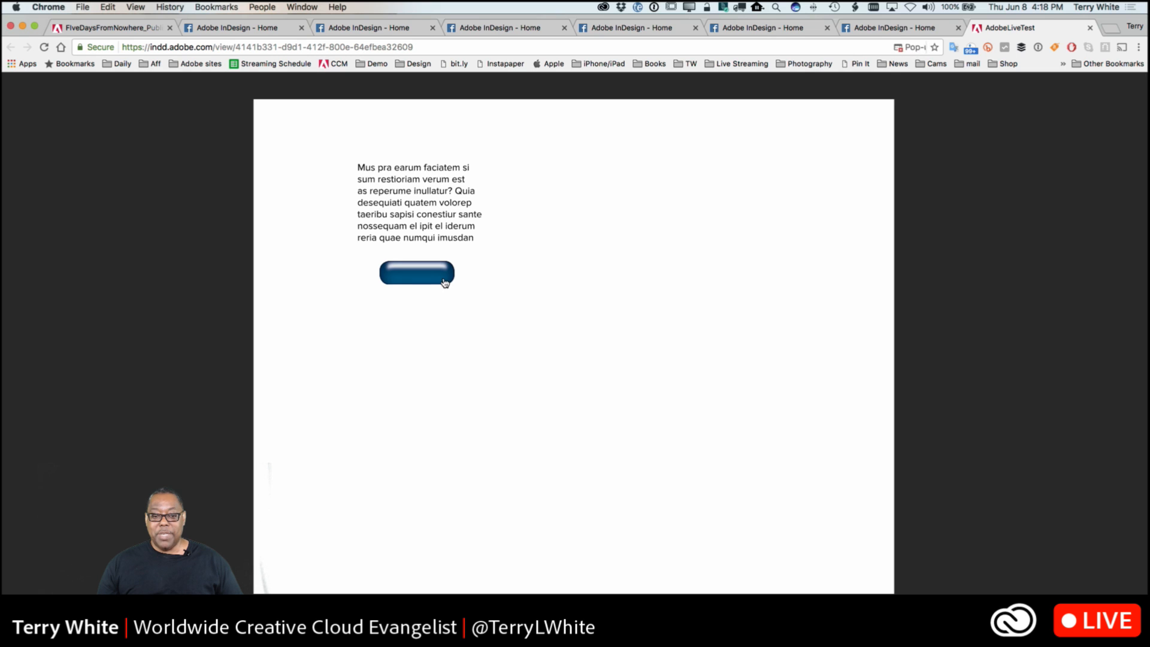
left_click(449, 279)
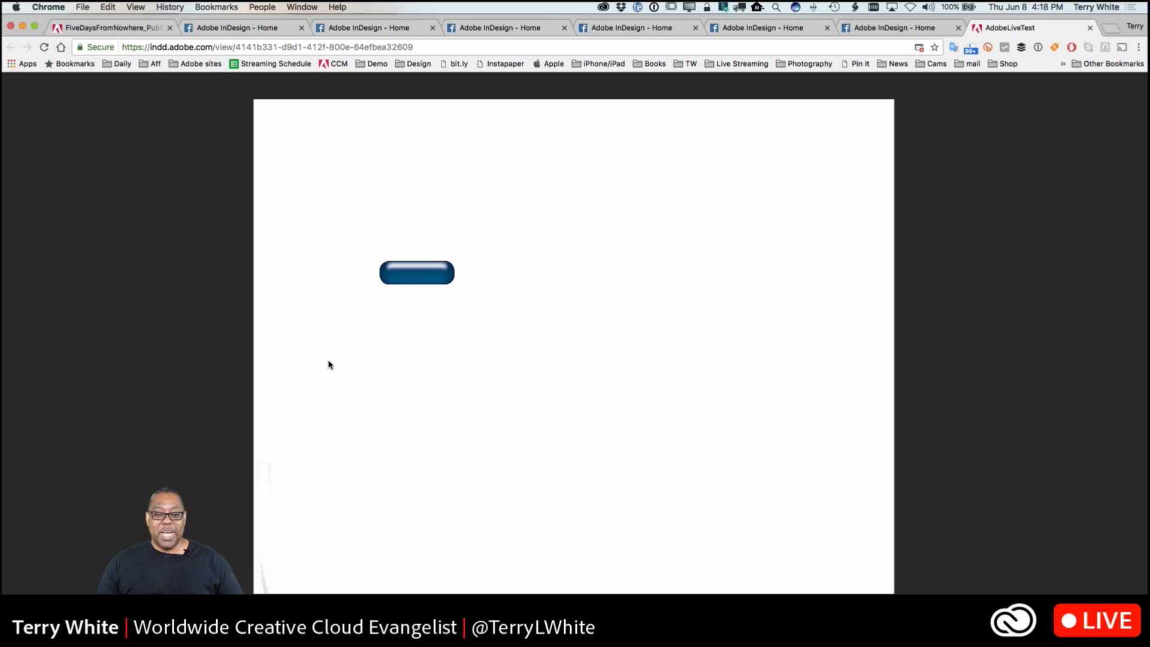
Retest the published button's rollover and click link, and look through the Adobe InDesign Facebook page it opens
mouse_move(417, 280)
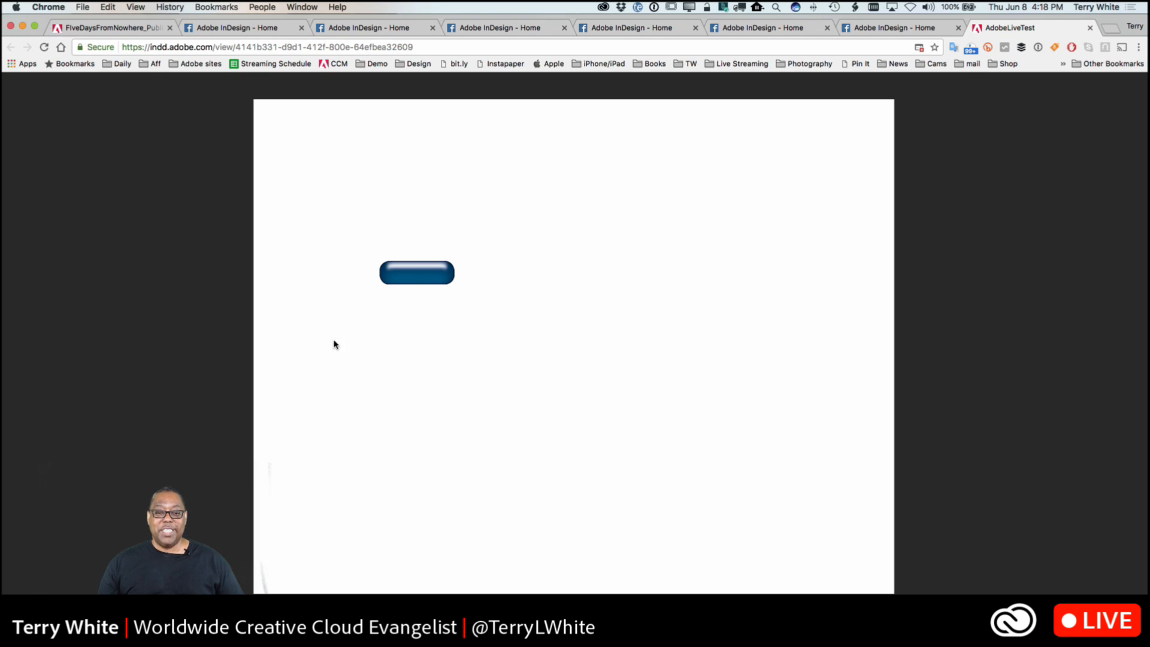
left_click(415, 273)
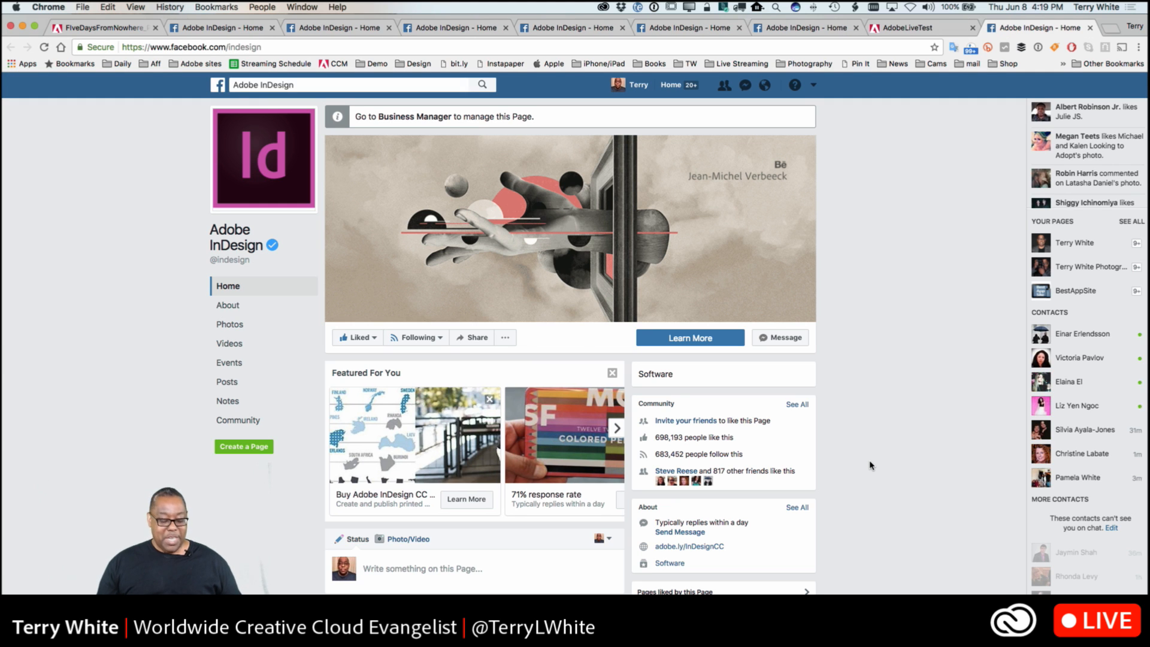
scroll(872, 465, "down", 4)
scroll(872, 465, "down", 10)
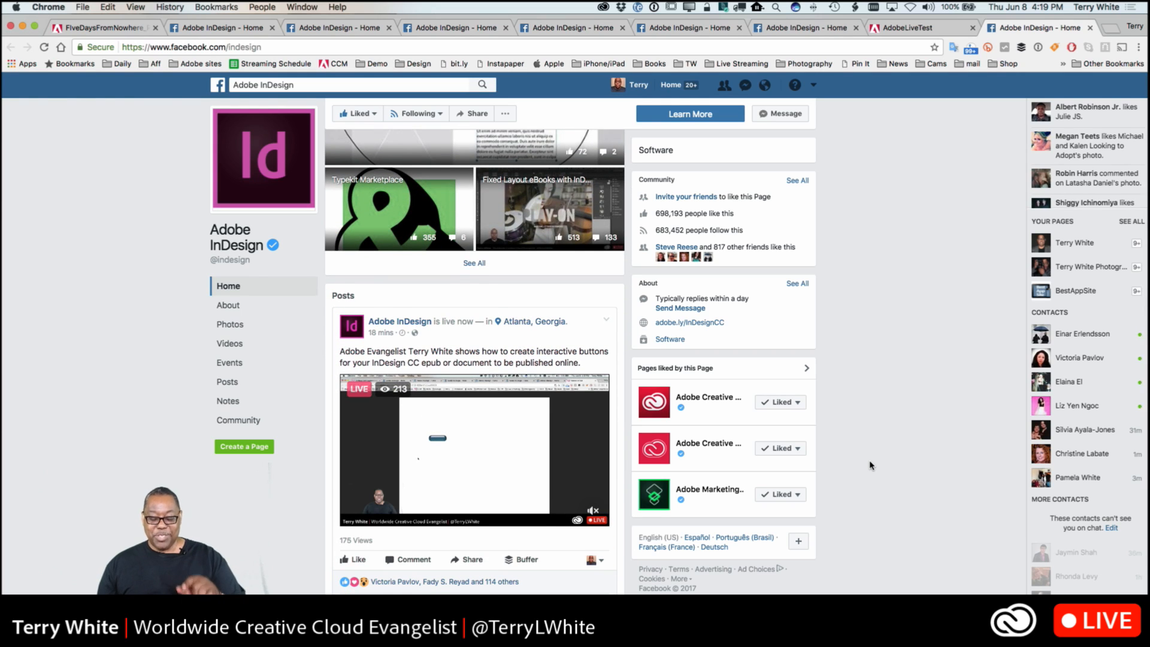
scroll(871, 465, "up", 7)
scroll(871, 465, "up", 6)
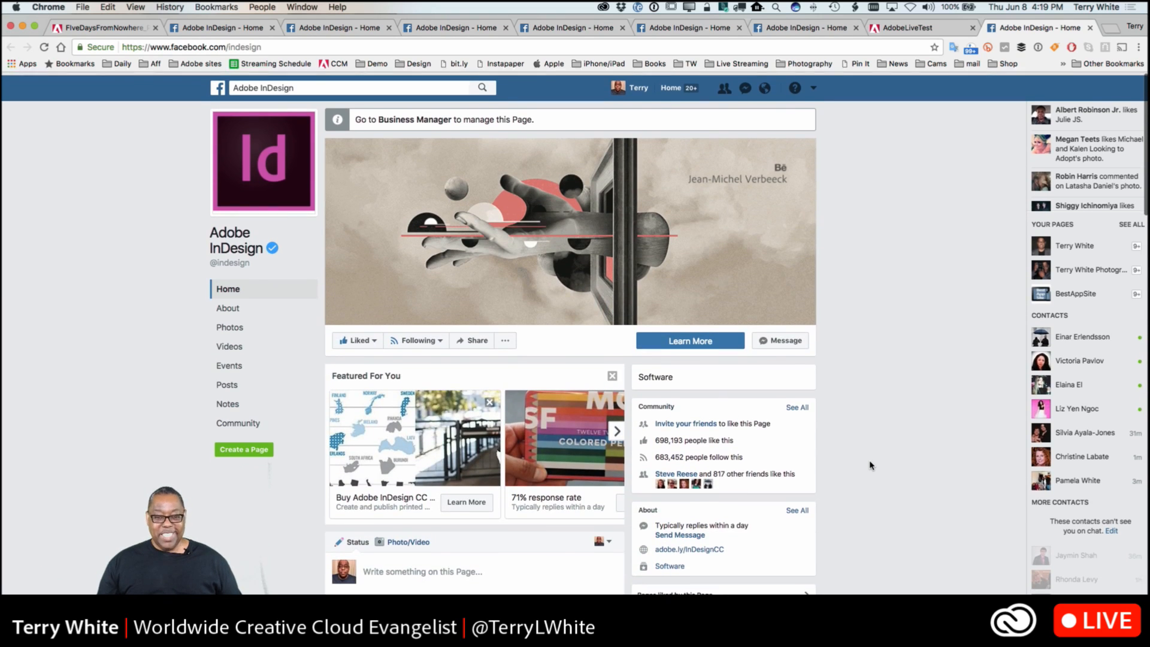
Return from the browser to InDesign and dismiss the Publish Online upload dialog
key("super+Tab")
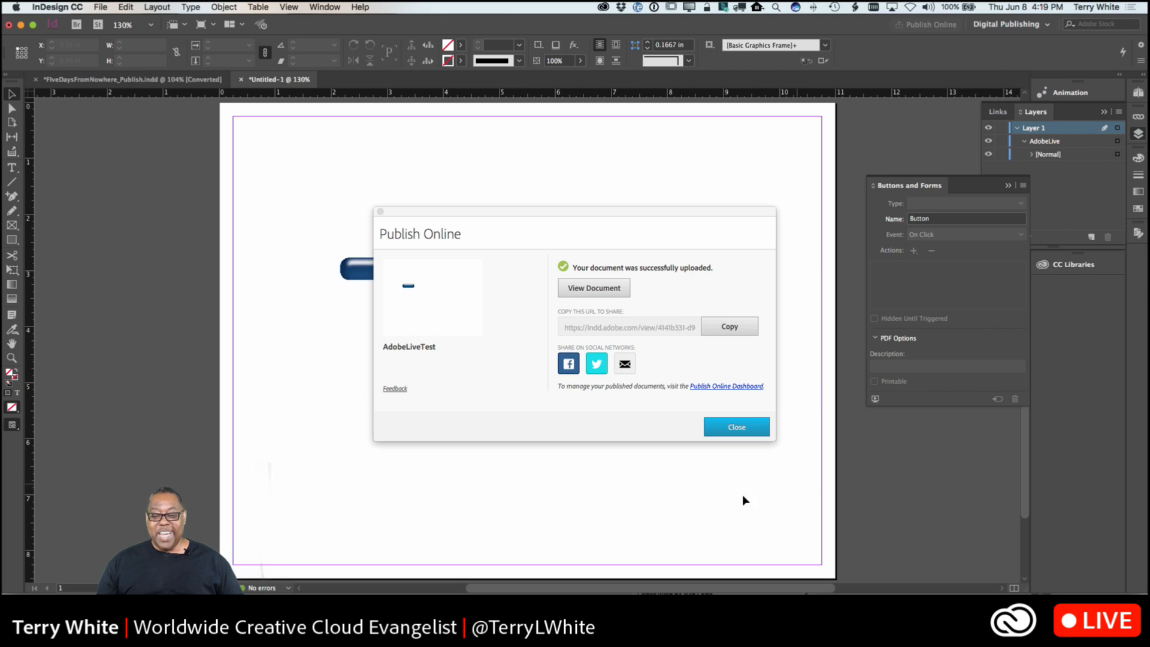
left_click(734, 428)
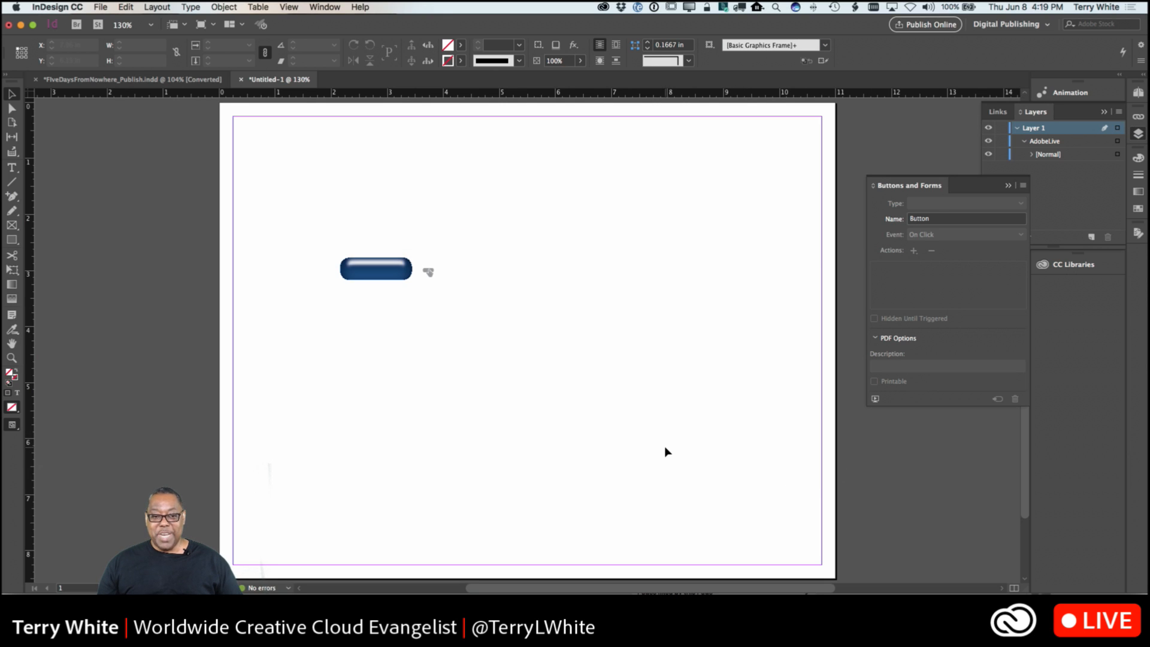